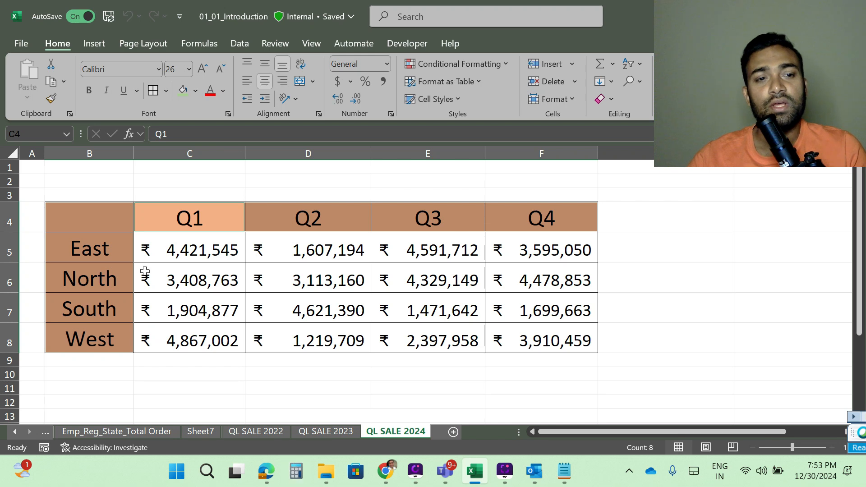
- Review the region row labels and the Q1 to Q4 column headers of the QL SALE 2024 table
click(96, 252)
click(98, 280)
click(97, 316)
click(100, 344)
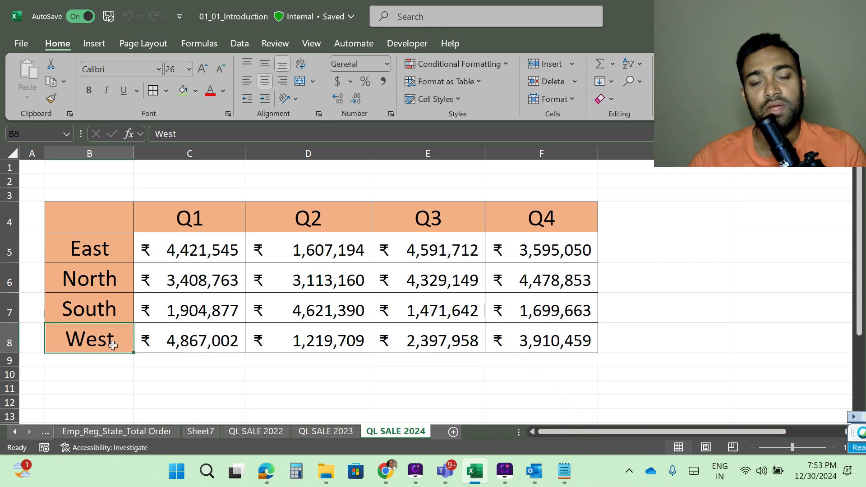
click(197, 225)
click(320, 218)
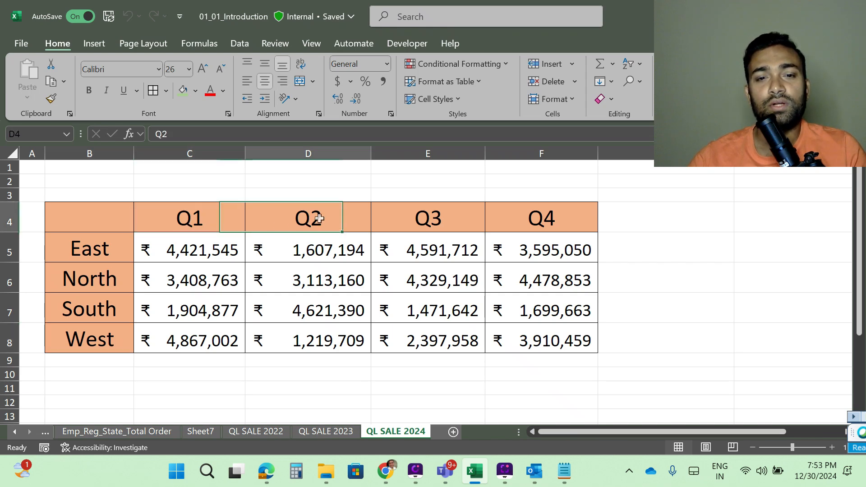
click(428, 222)
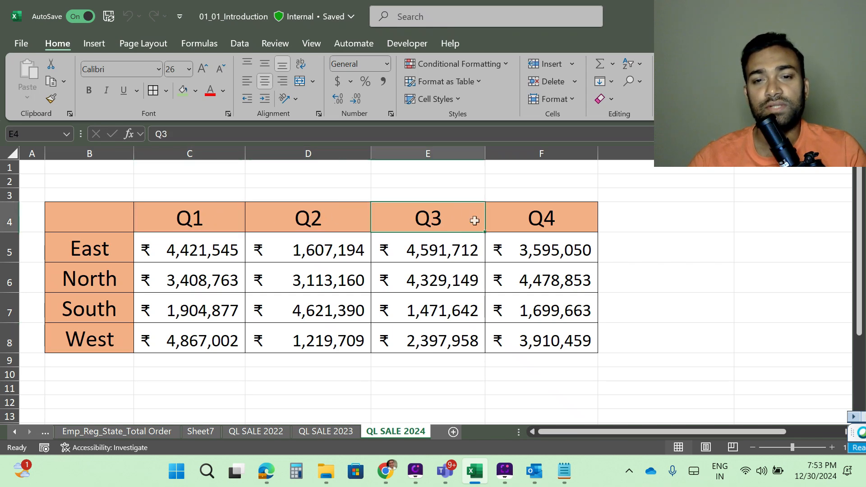
click(540, 217)
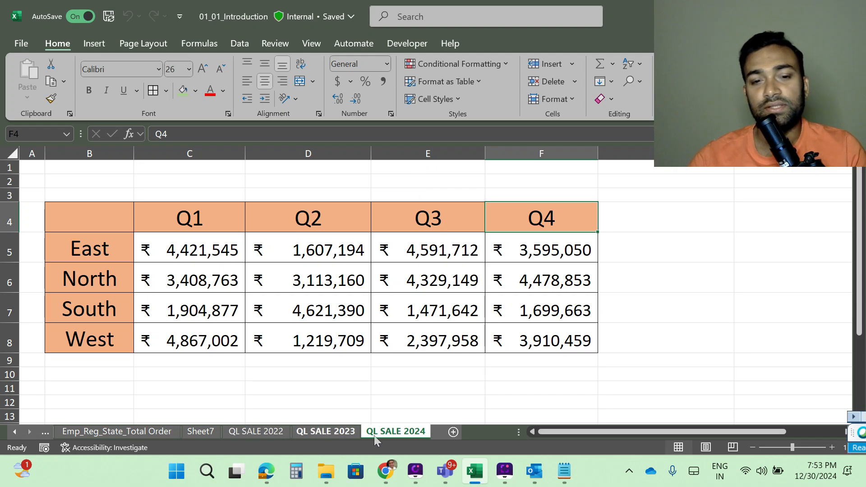
- Examine the layout and East region figures on the QL SALE 2022, QL SALE 2023 and QL SALE 2024 sheets
click(275, 434)
click(337, 433)
click(397, 432)
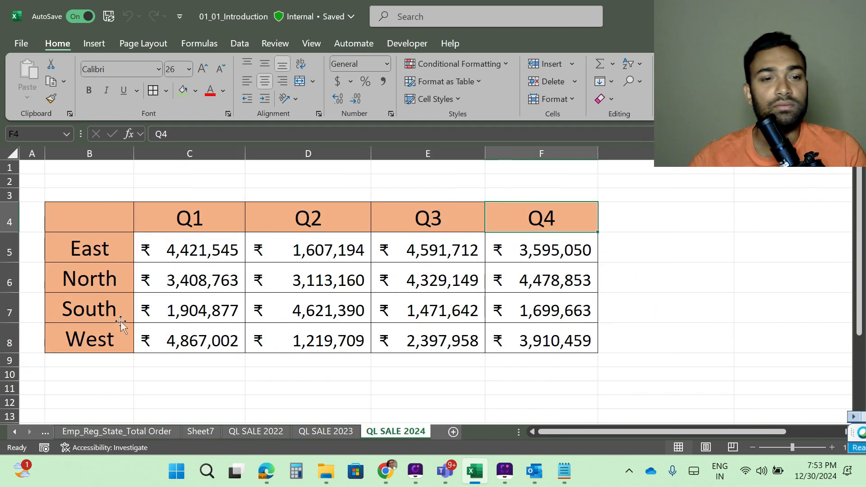
click(327, 433)
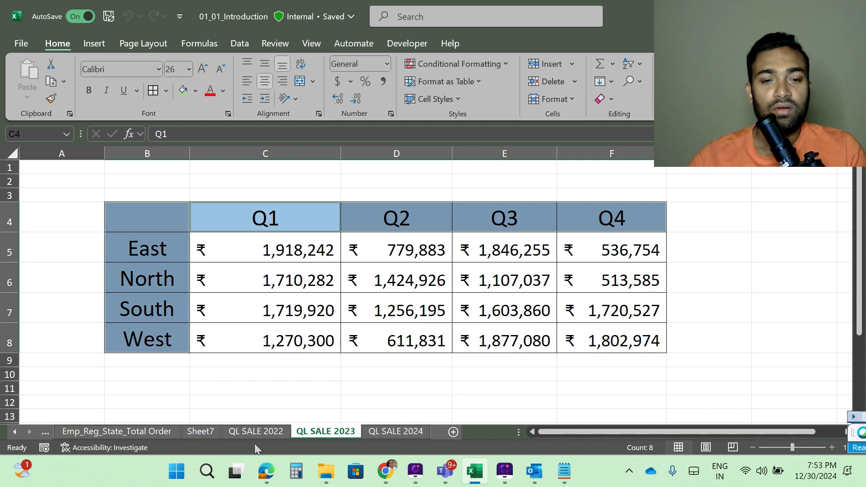
click(253, 432)
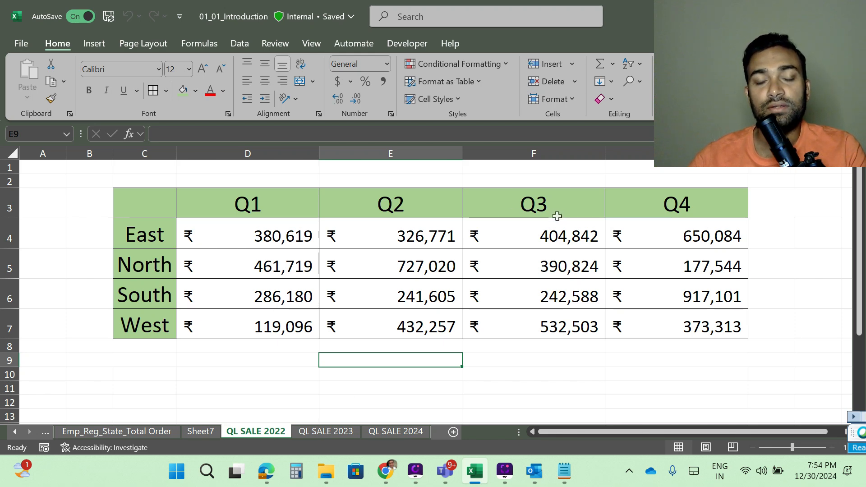
click(150, 239)
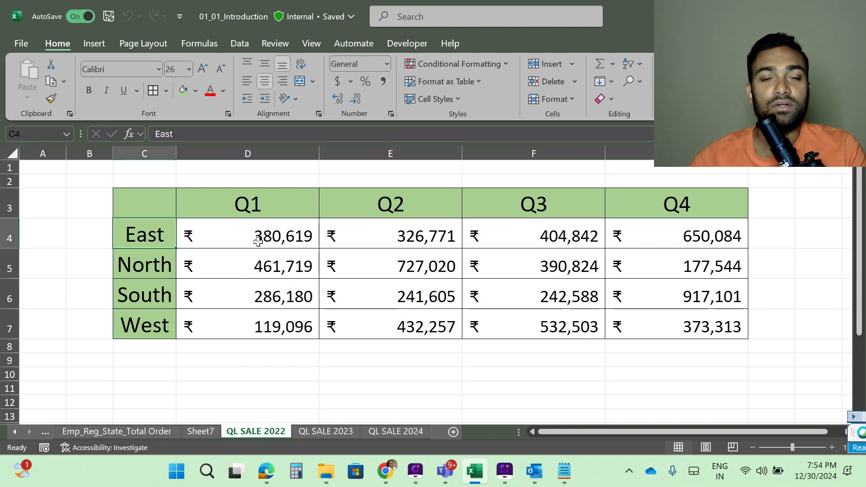
click(319, 434)
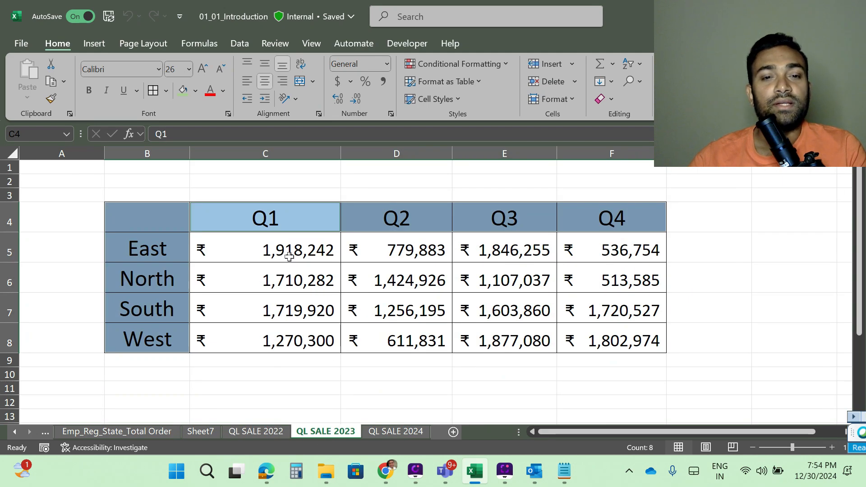
click(395, 433)
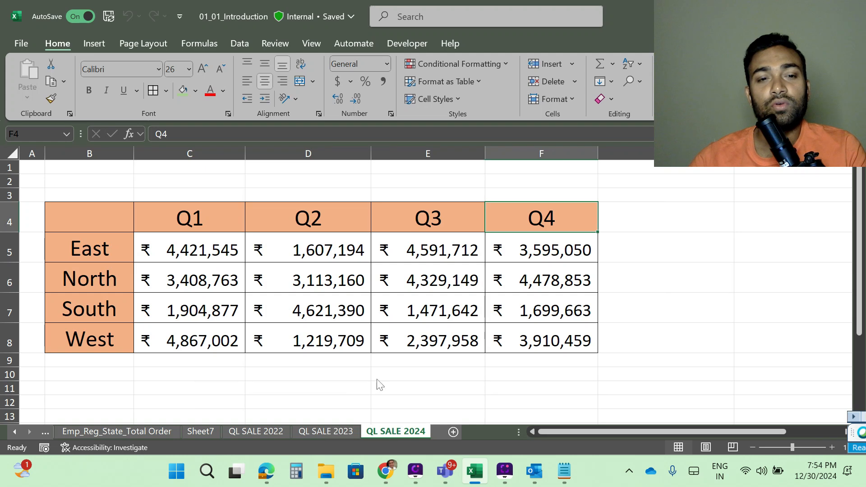
click(203, 251)
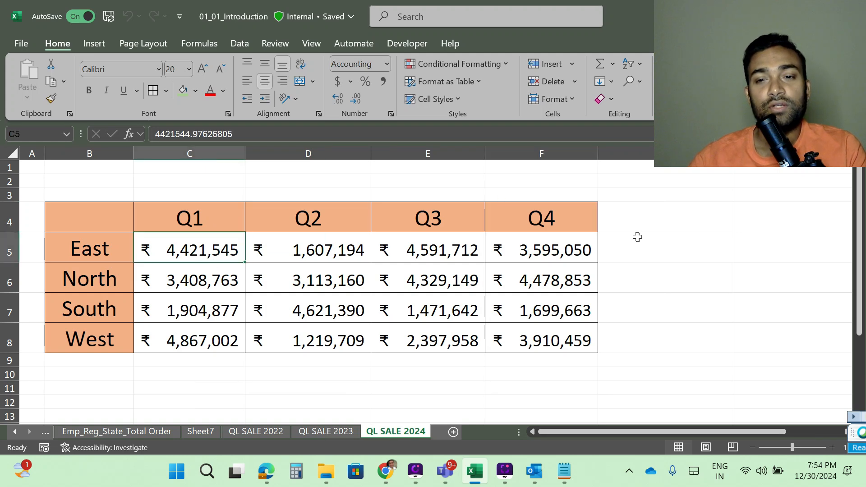
- Enter 10 in cell G5 beside the East row of the QL SALE 2024 sheet
click(690, 247)
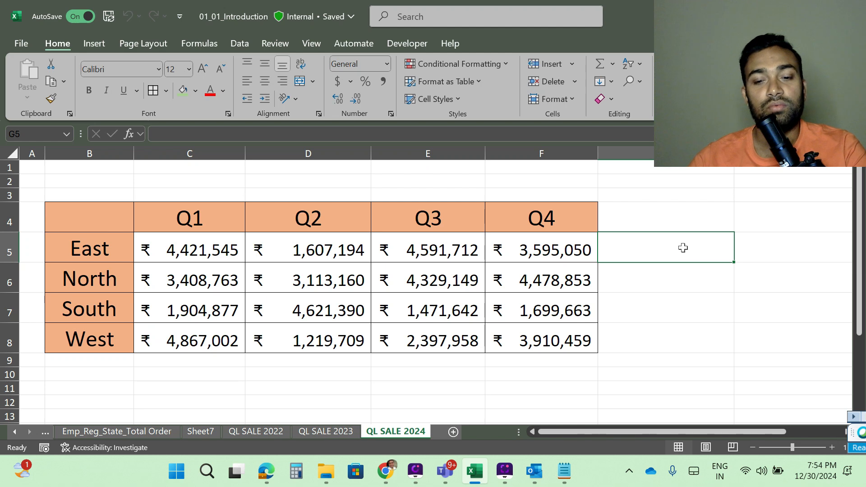
text(1)
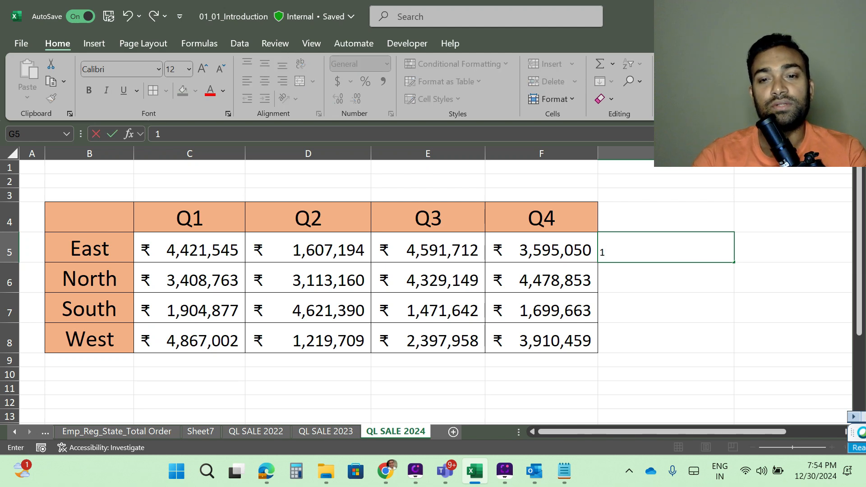
text(0)
key(Return)
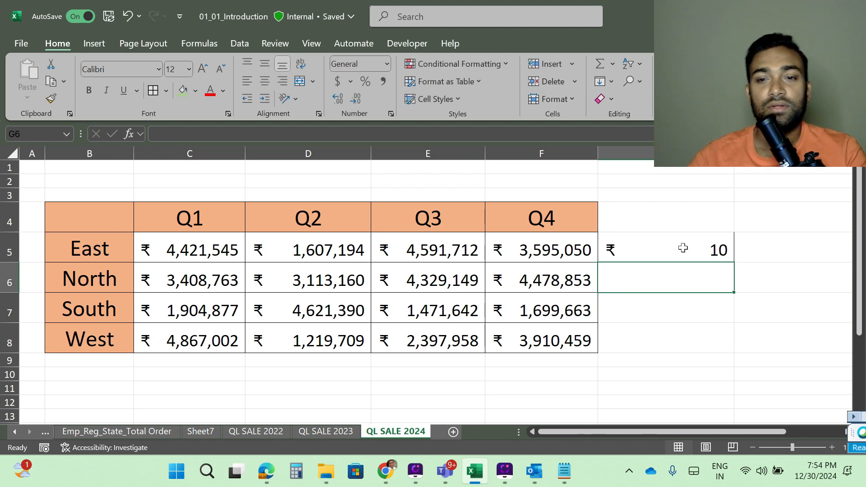
- Replace the content of cell G5 with the formula +10+20+30, and clear the cell again
click(682, 249)
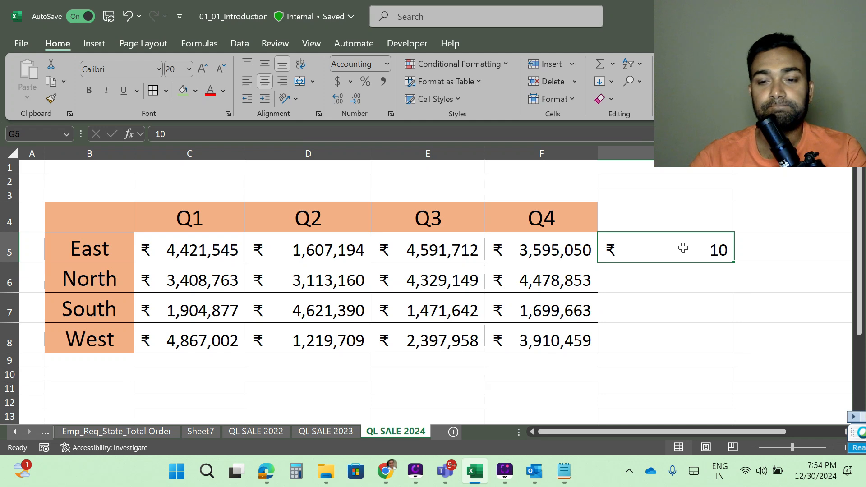
text(+10)
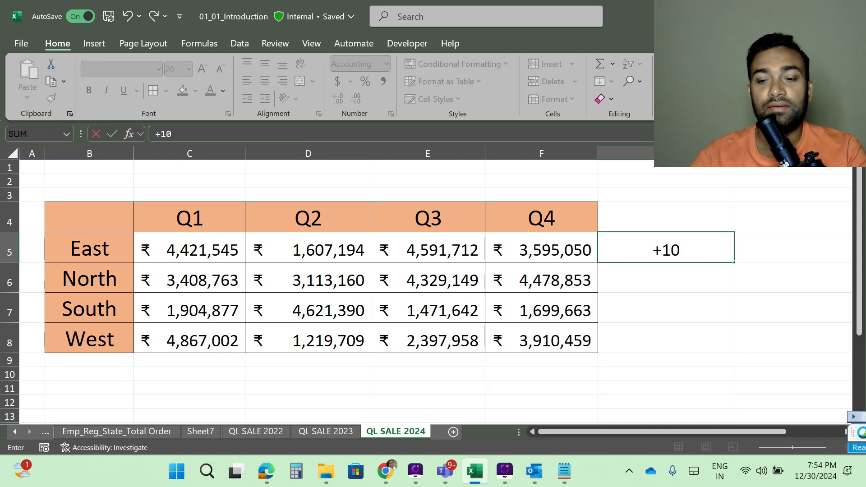
text(+20)
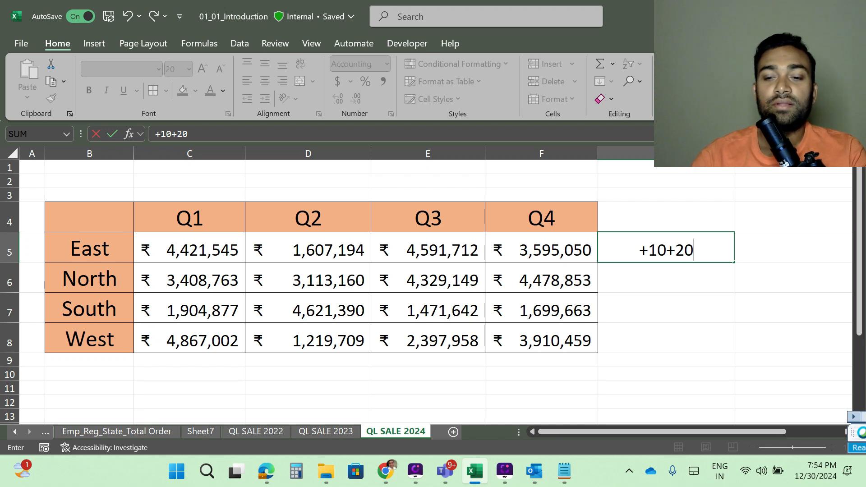
text(+)
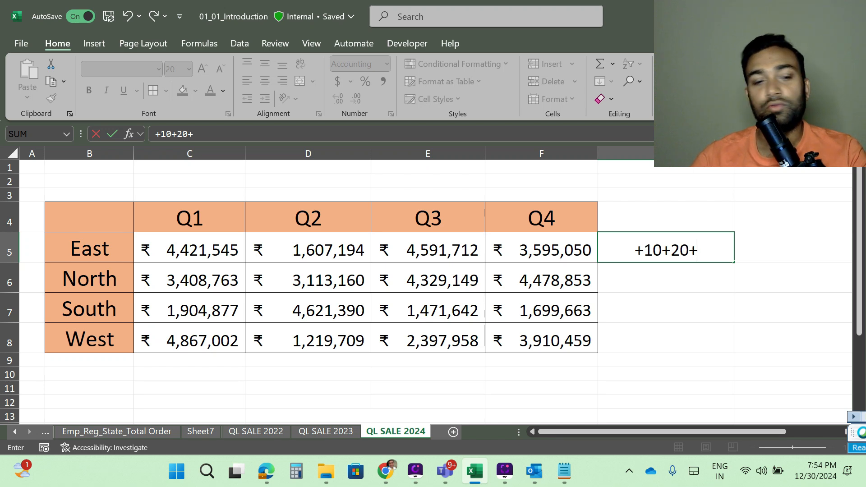
text(30)
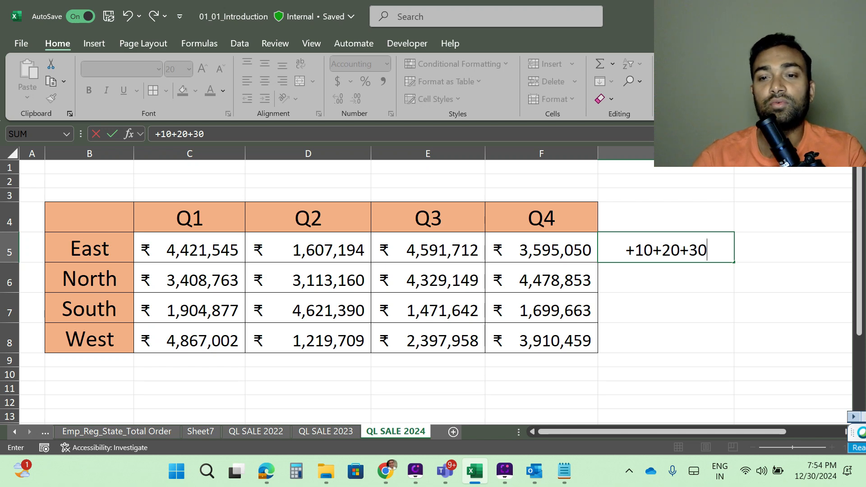
key(Return)
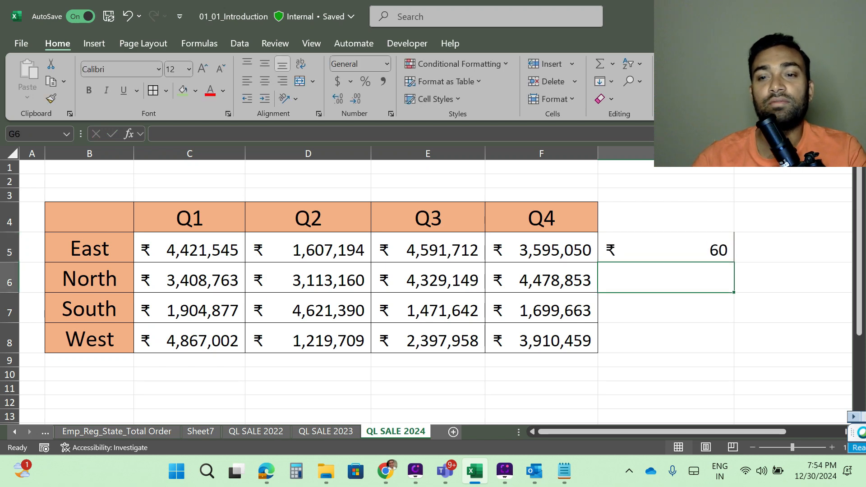
click(677, 247)
key(Delete)
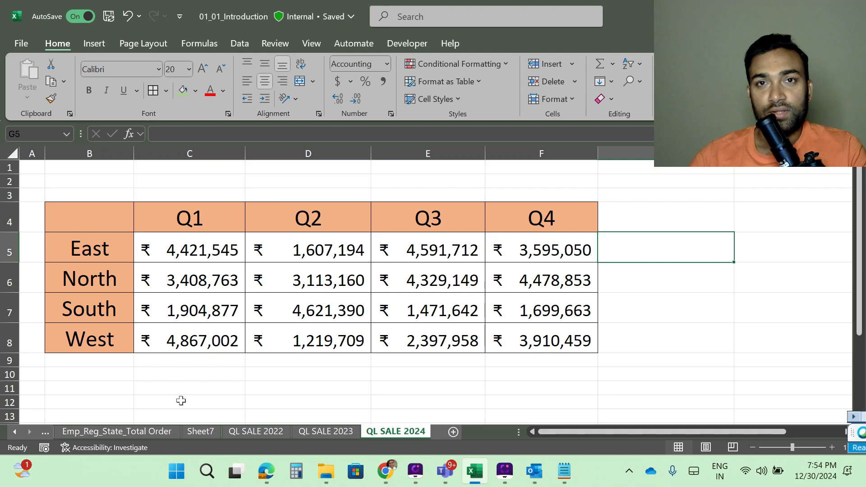
- Compare the yearly sales tables on the QL SALE 2022 and 2023 sheets, ending on the QL SALE 2024 sheet
click(257, 432)
click(319, 432)
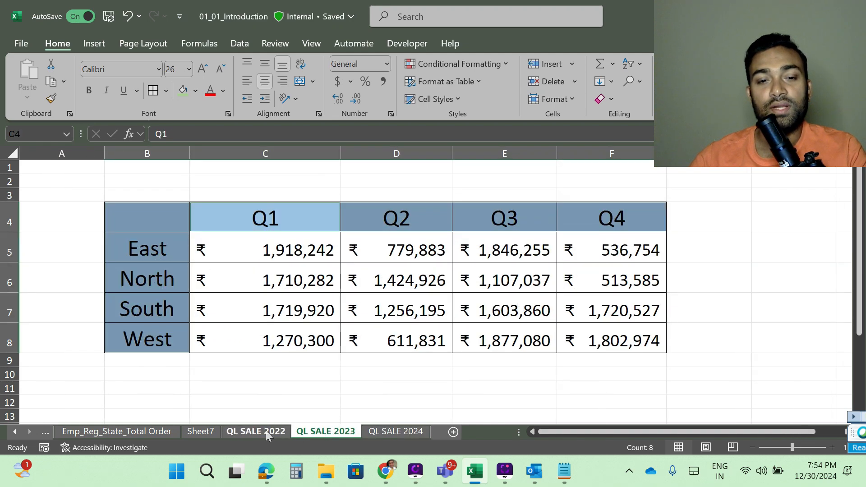
click(267, 430)
click(318, 431)
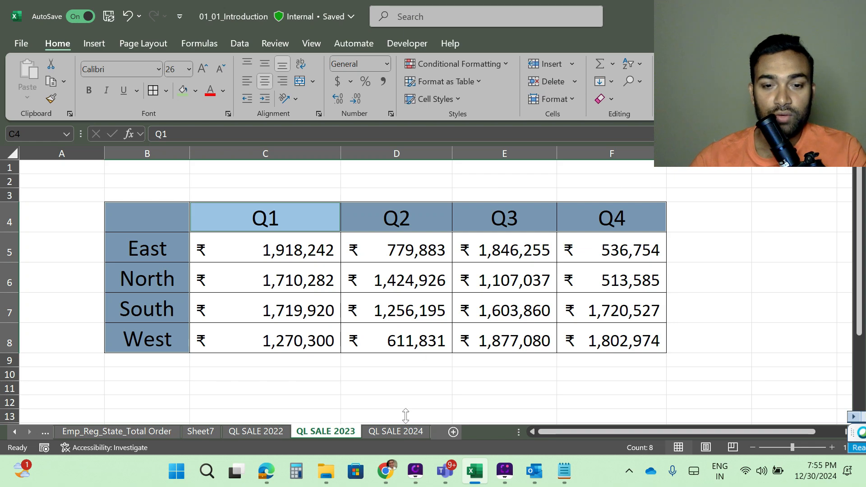
click(396, 431)
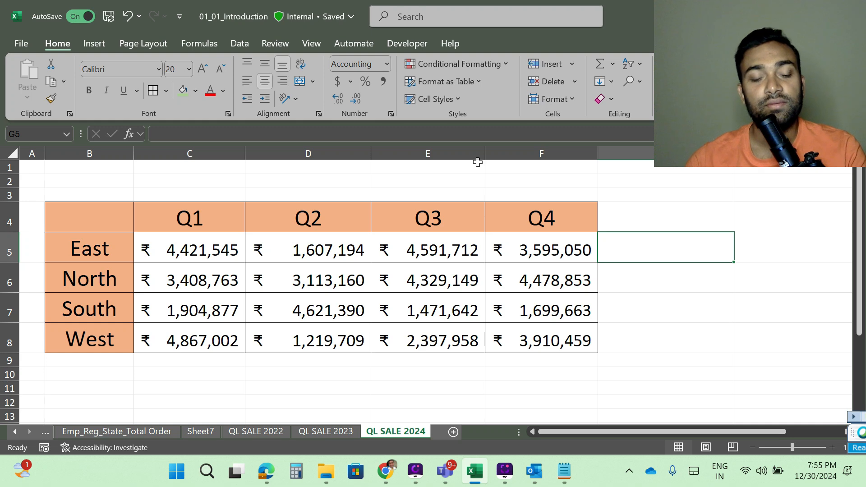
- Start the PivotTable and PivotChart Wizard for a PivotTable from multiple consolidation ranges, choosing to create the page fields manually
key(alt+d)
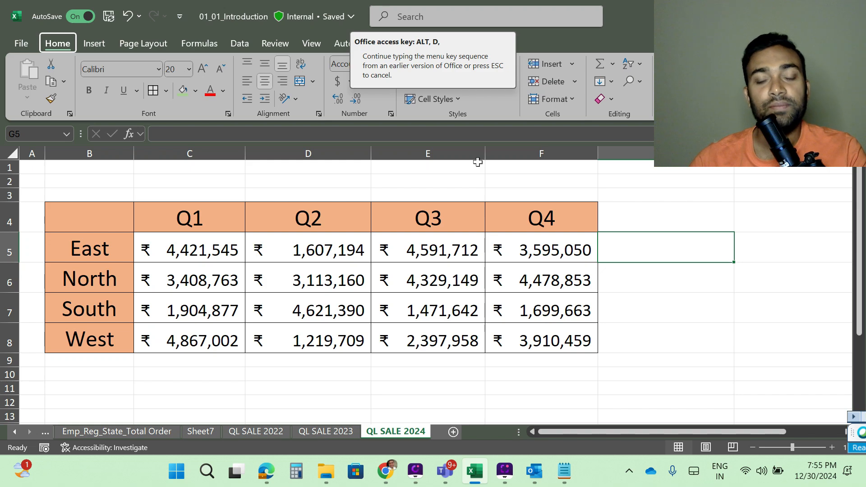
key(Escape)
key(p)
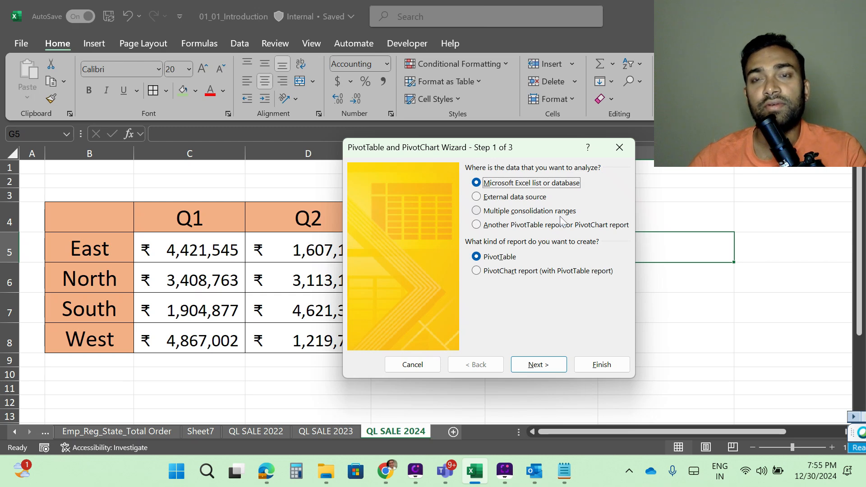
click(510, 213)
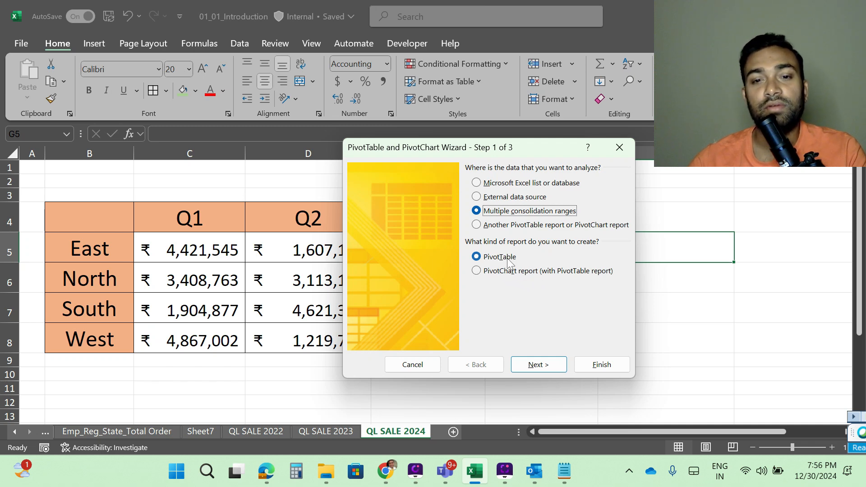
click(537, 366)
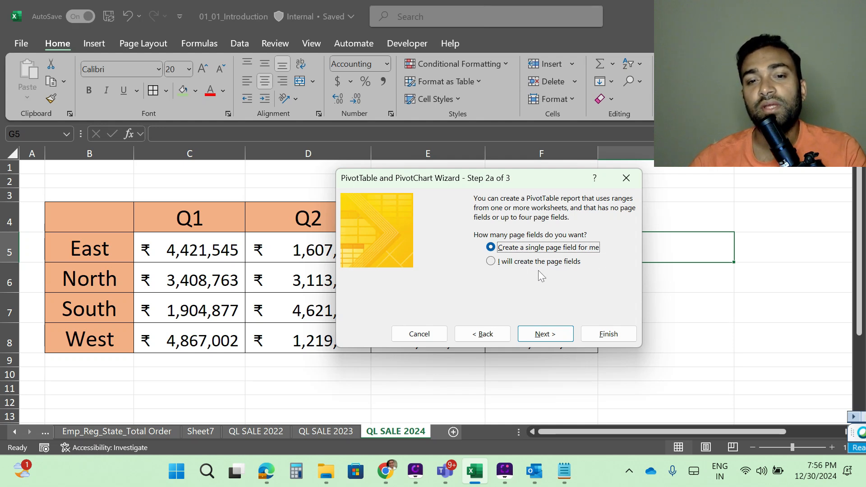
click(491, 263)
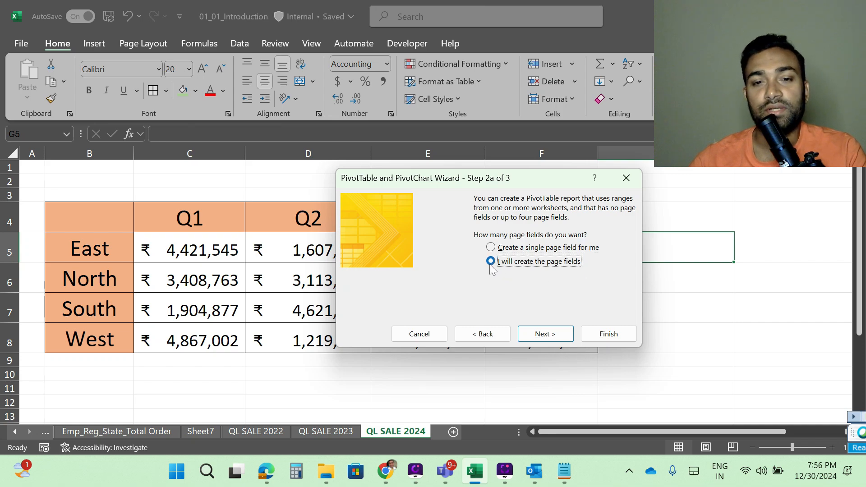
click(543, 336)
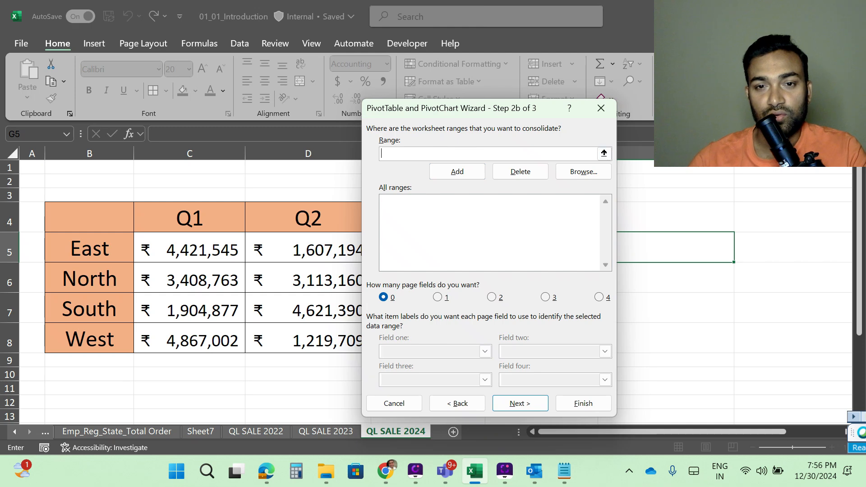
- Move the wizard off the data and add the QL SALE 2024 range B4:F8 to the consolidation ranges
drag(487, 120, 728, 140)
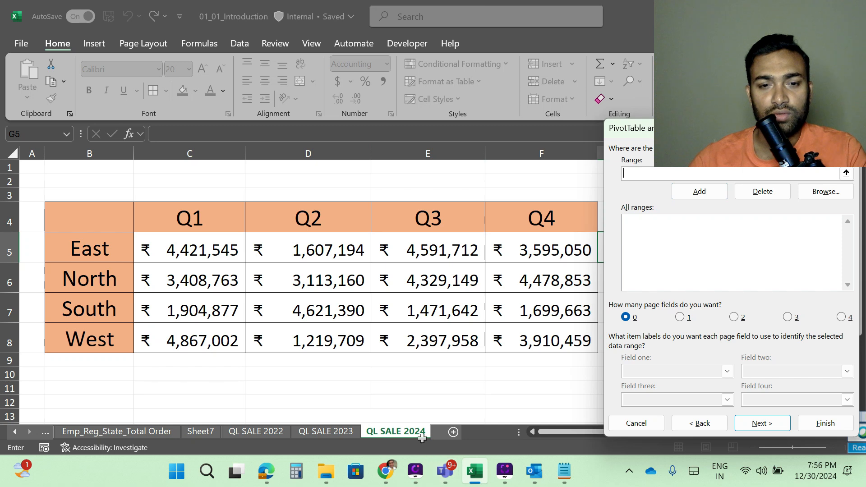
drag(95, 213, 529, 328)
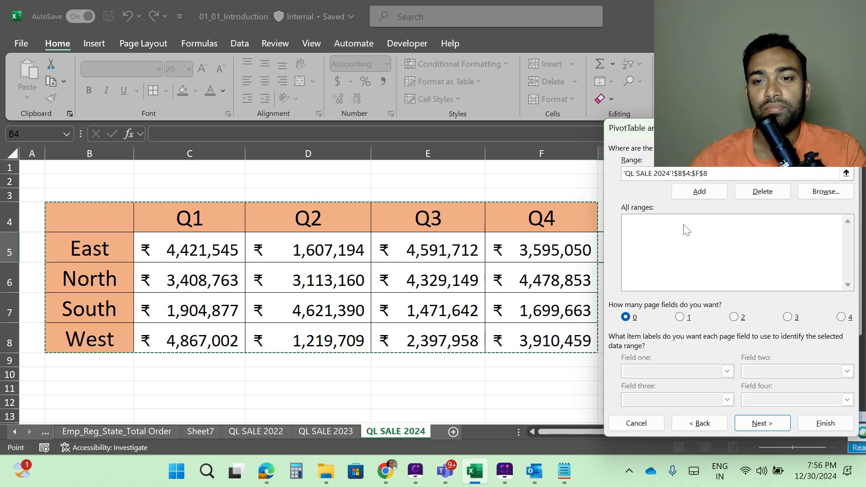
click(699, 193)
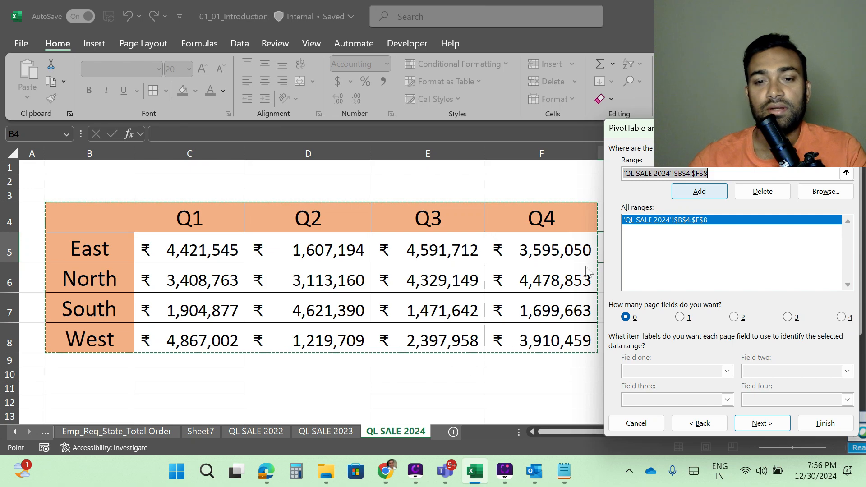
- Add the range B4:F8 from the QL SALE 2023 sheet to the consolidation ranges
click(331, 430)
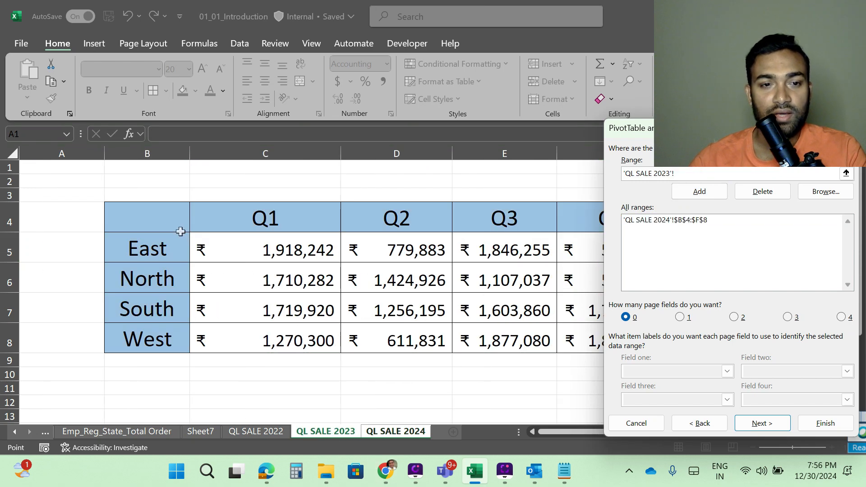
drag(157, 214, 586, 328)
click(699, 192)
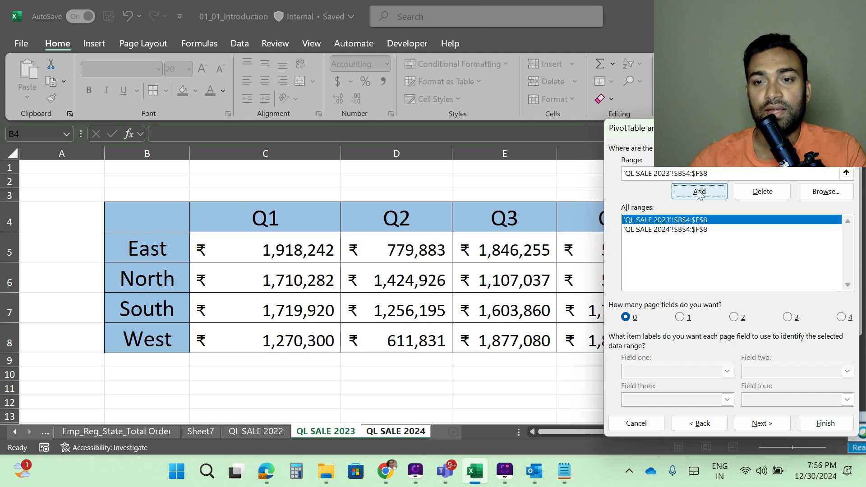
- Add the range C3:G7 from the QL SALE 2022 sheet to the consolidation ranges
click(257, 433)
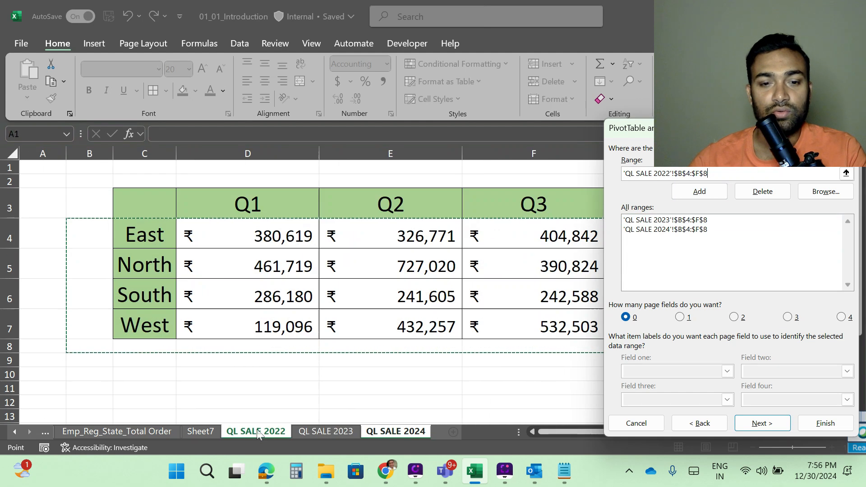
drag(150, 199, 671, 318)
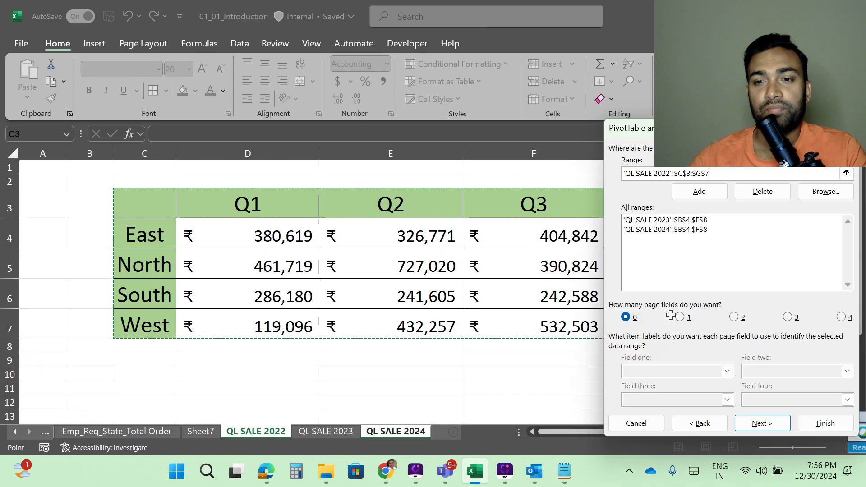
click(700, 193)
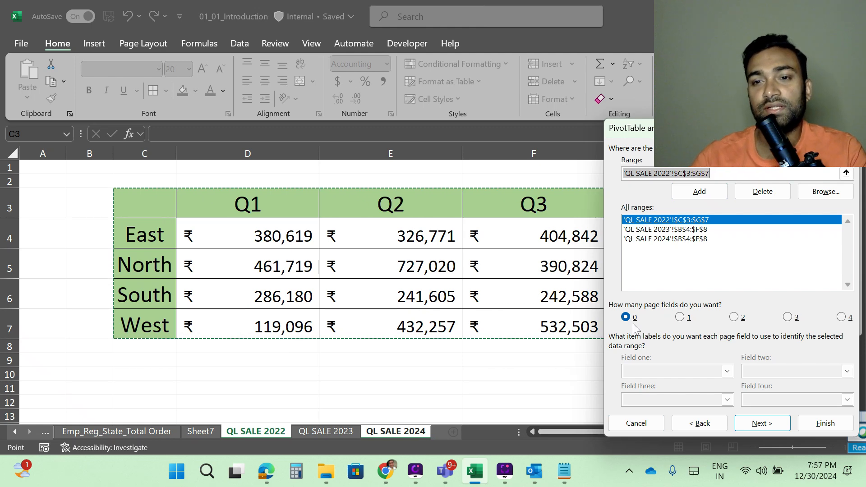
- Finish the wizard with 0 page fields, placing the PivotTable report on a new worksheet
drag(632, 127, 394, 75)
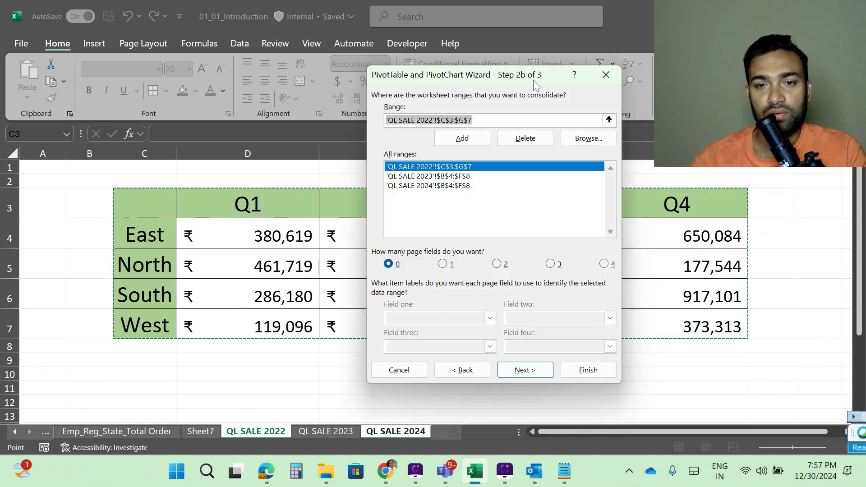
click(525, 373)
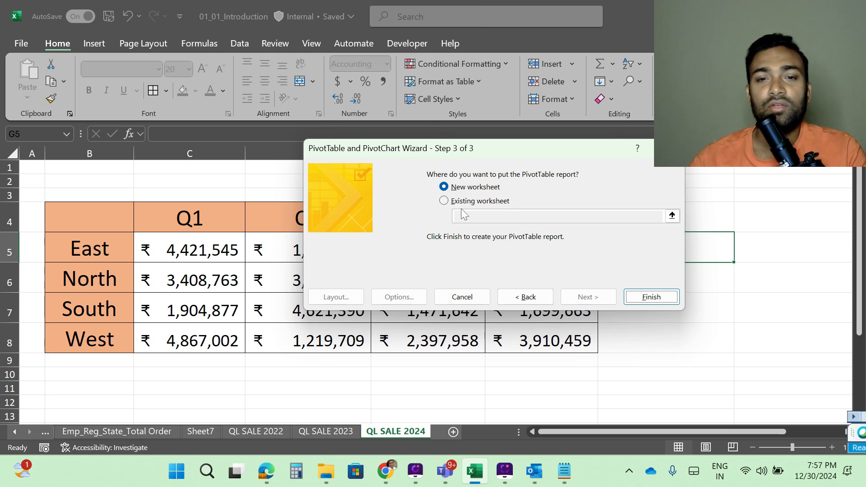
click(652, 298)
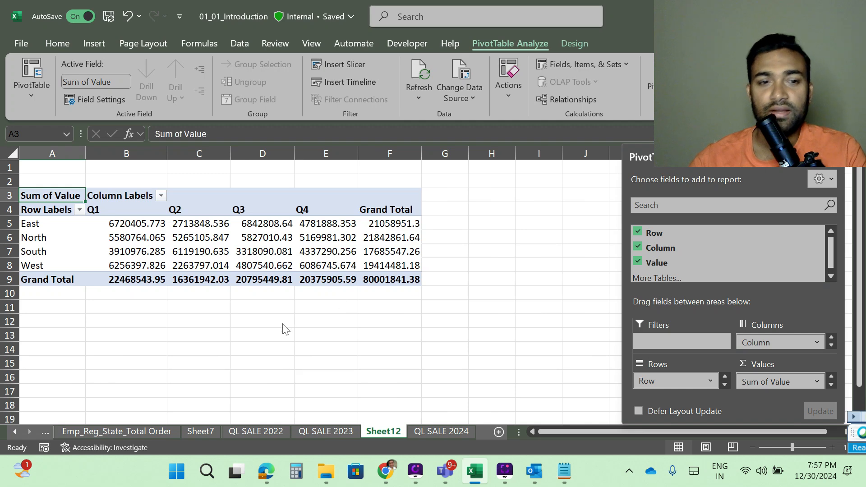
- Enlarge the whole sheet's font to 16 and widen column A to fit the row labels
click(12, 153)
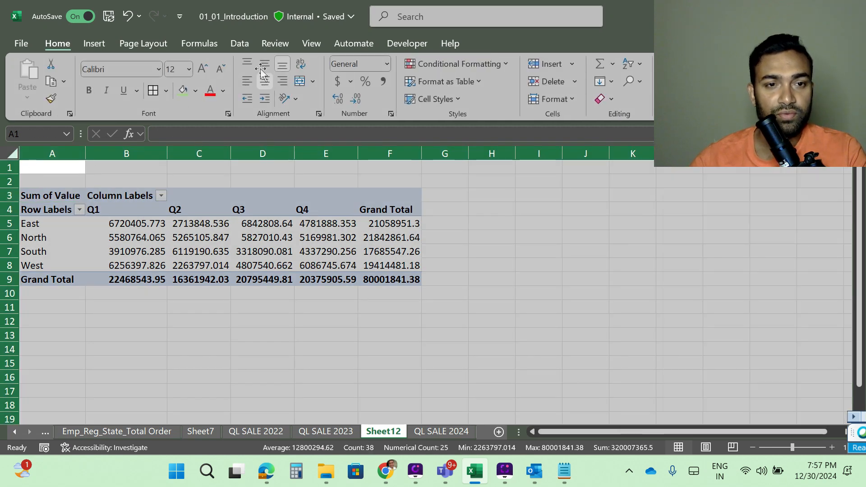
click(202, 70)
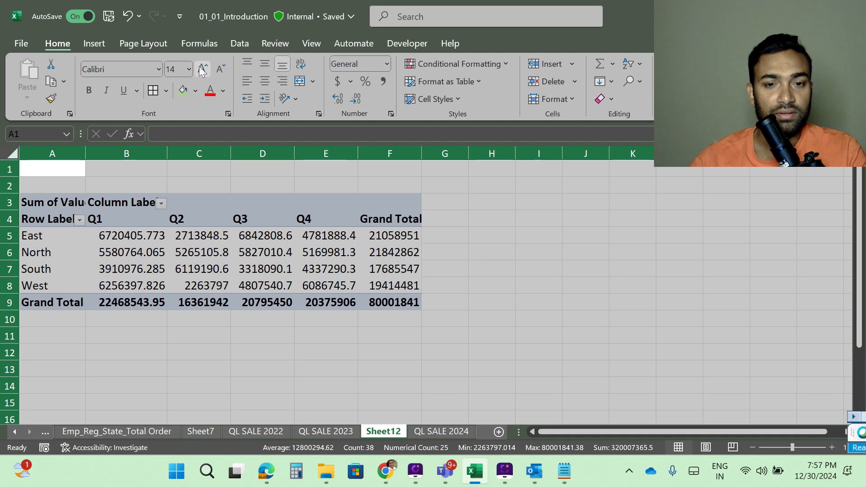
click(203, 70)
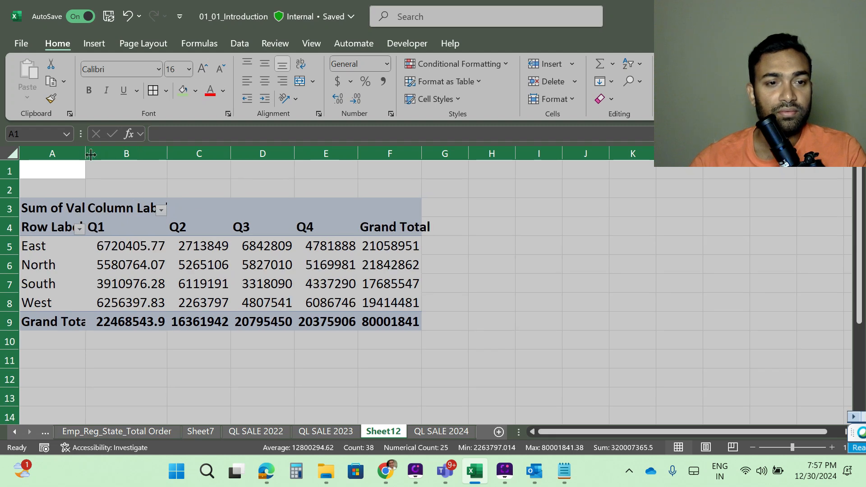
drag(85, 154, 104, 152)
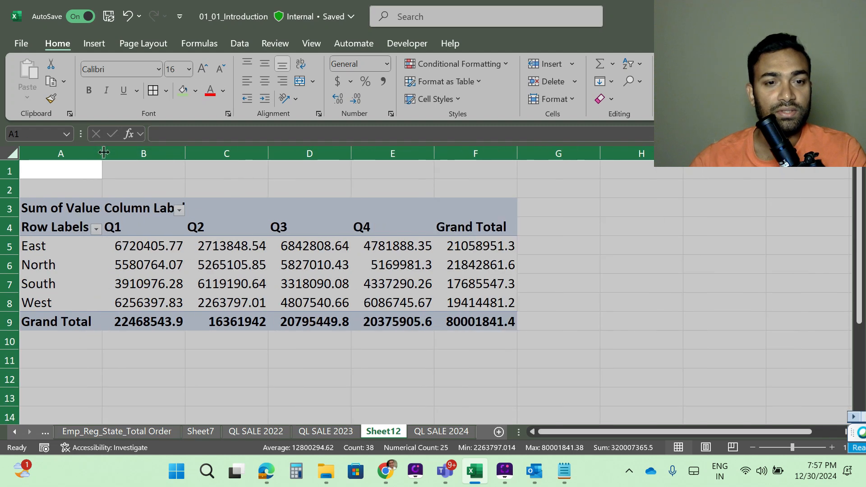
click(340, 290)
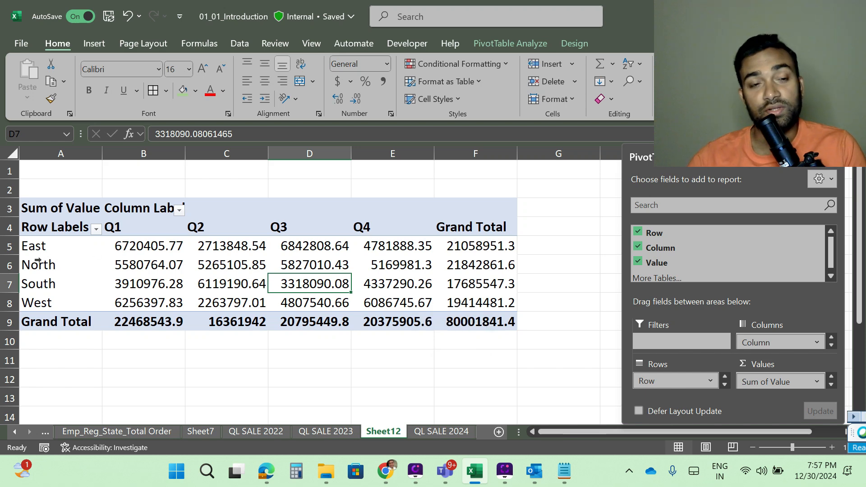
click(134, 245)
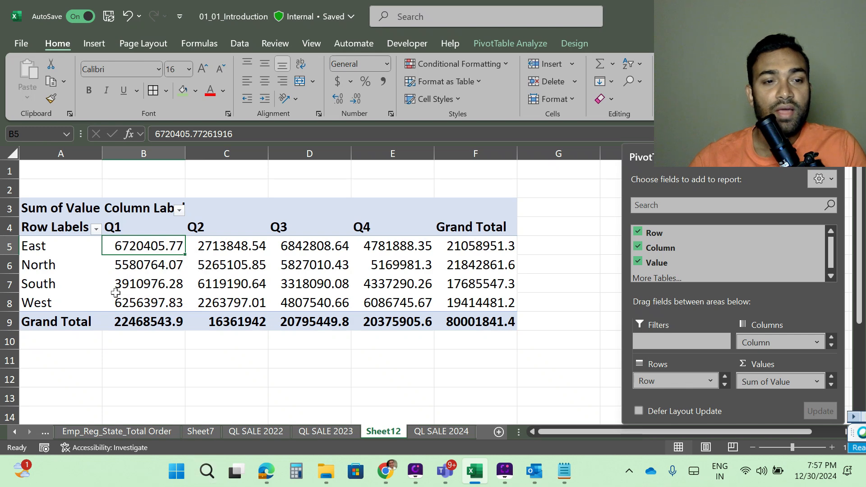
click(54, 267)
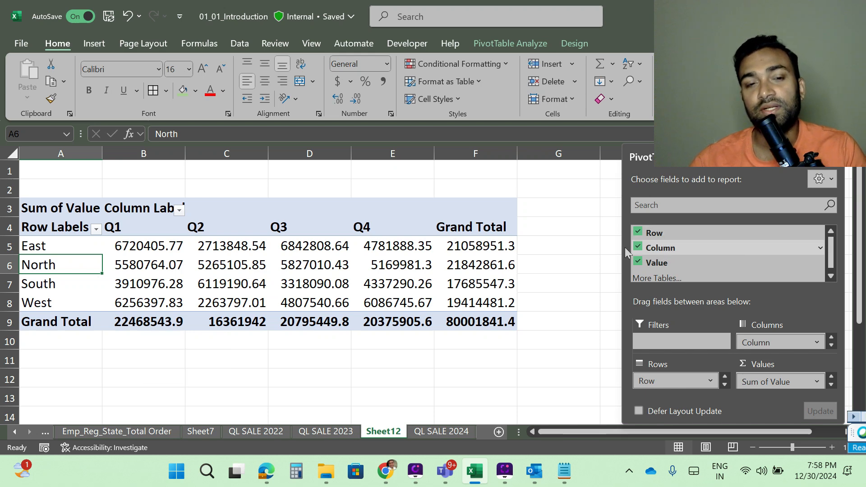
- Format the PivotTable values in B5:F9, including the grand totals, with the ₹ English (India) accounting format
drag(127, 251, 492, 324)
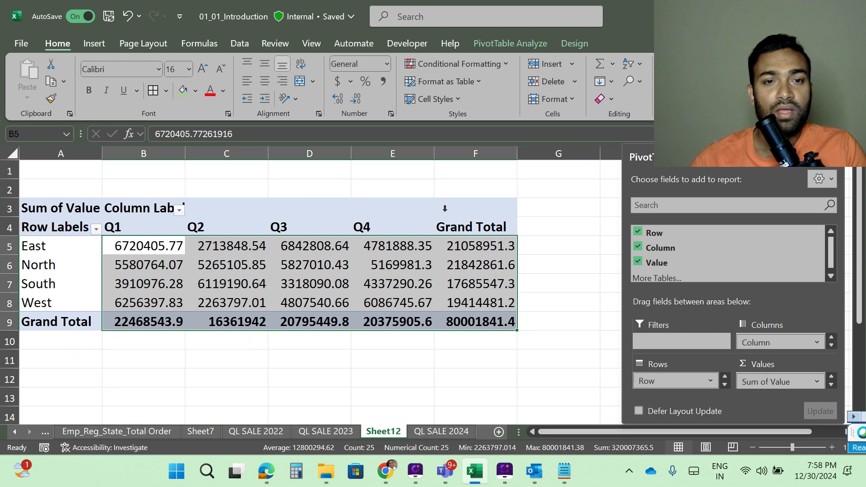
click(358, 99)
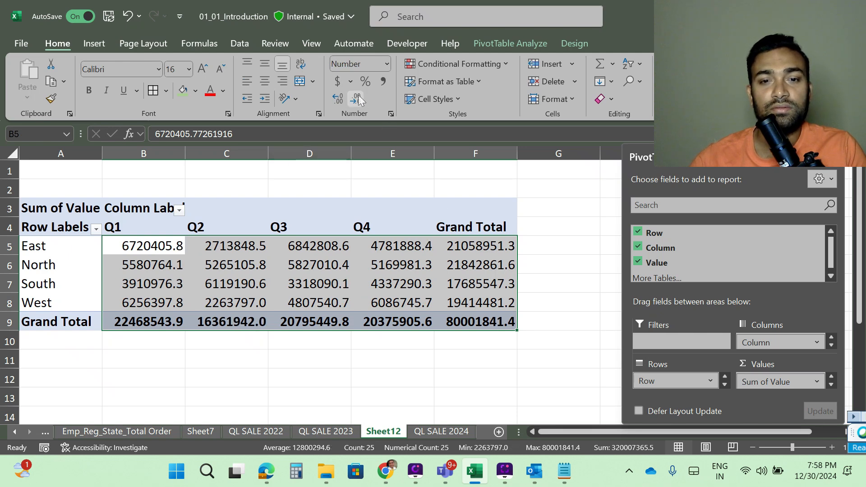
click(359, 99)
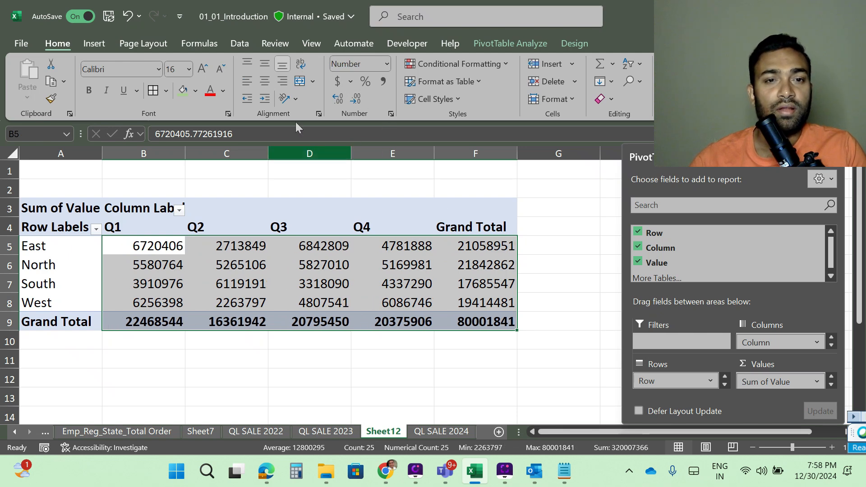
click(350, 82)
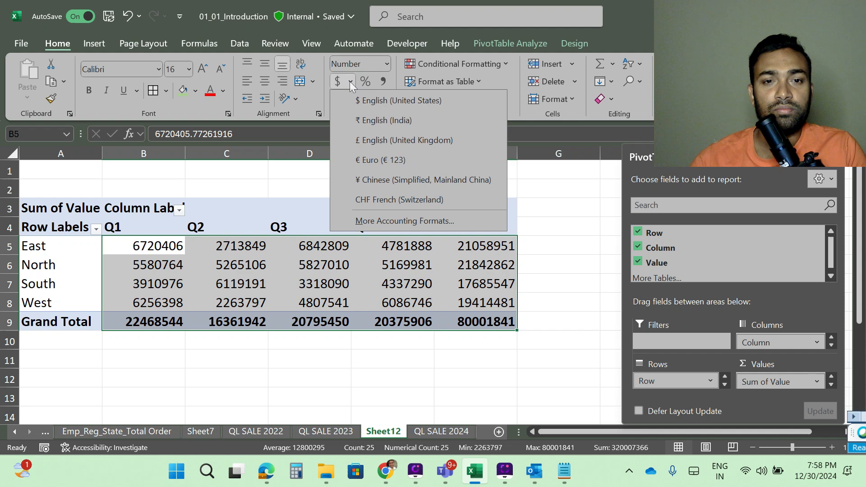
click(380, 118)
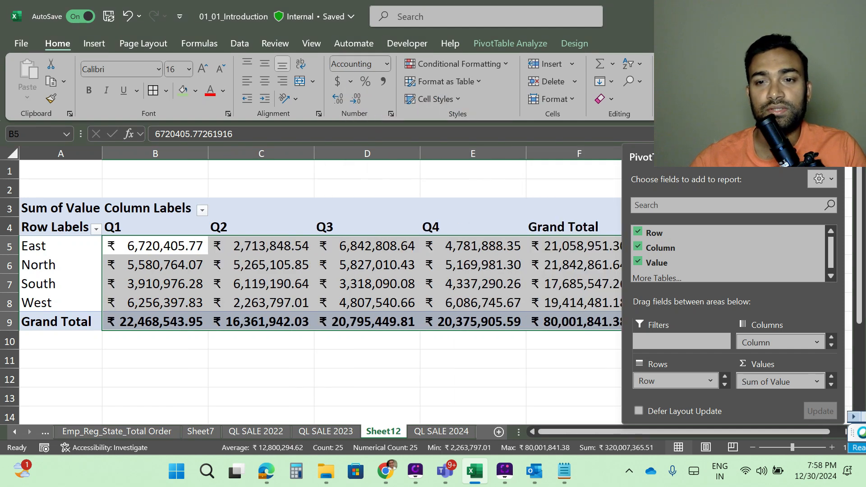
- Move the PivotTable Fields pane off the Grand Total column and narrow column A
drag(722, 157, 760, 155)
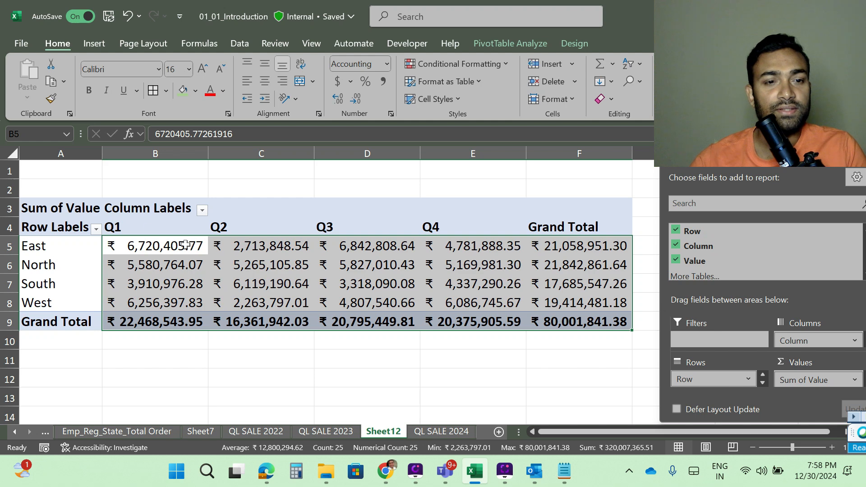
drag(101, 154, 84, 154)
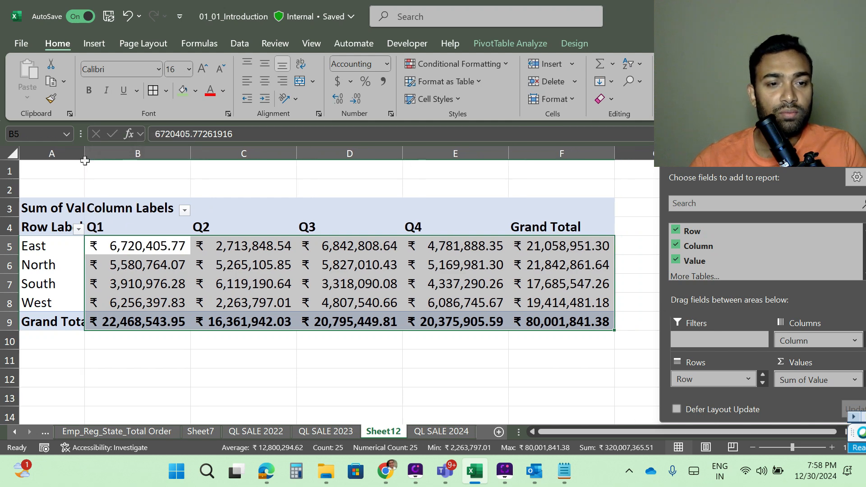
click(140, 355)
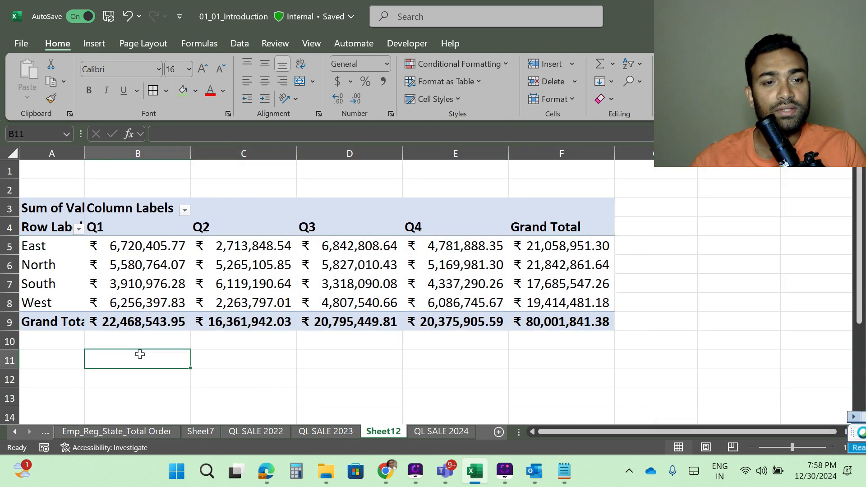
- Rename the PivotTable's Sum of Value field to QT'L_SALES_REPORT
click(57, 209)
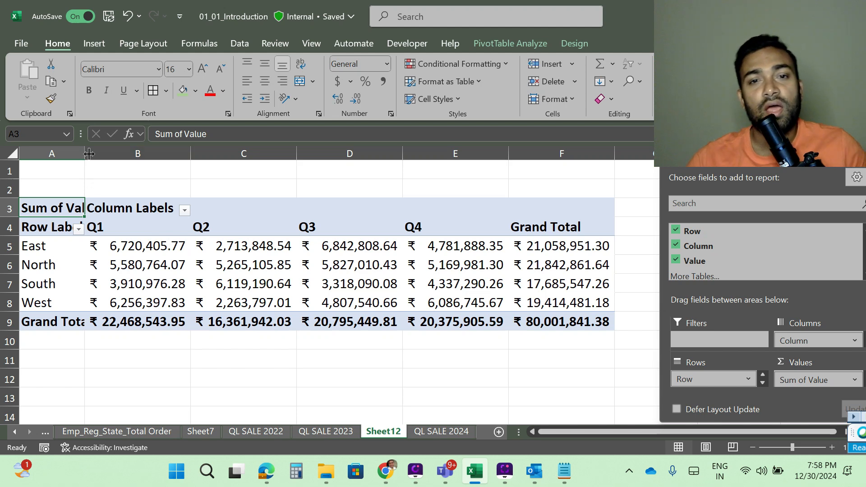
click(510, 42)
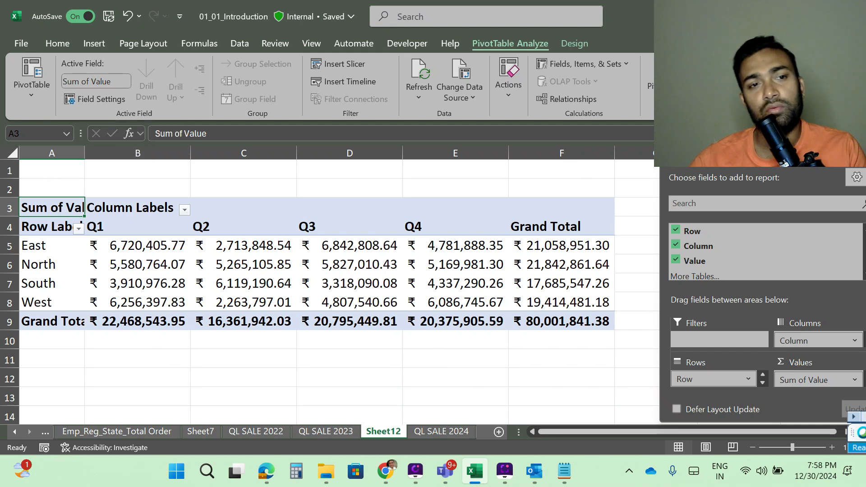
click(96, 82)
key(BackSpace)
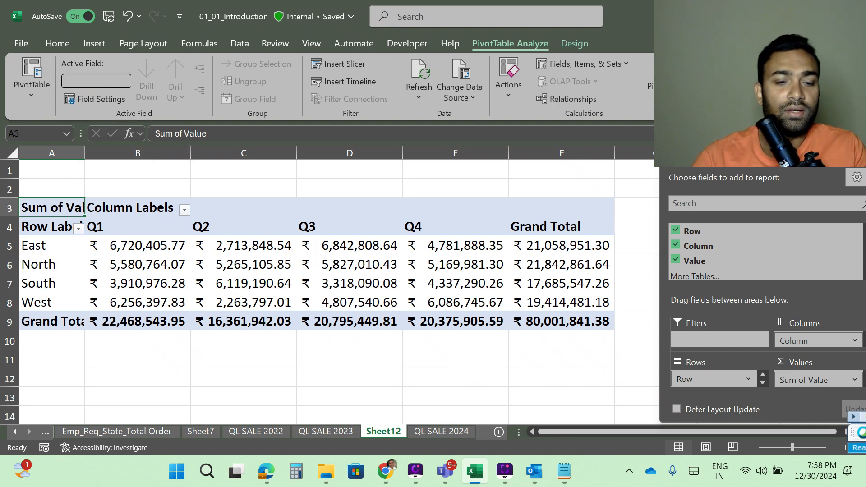
text(Q)
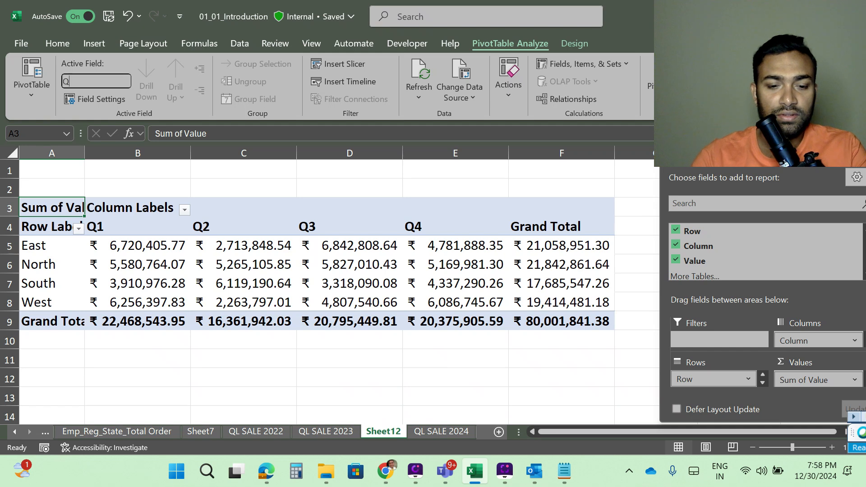
text(T'L)
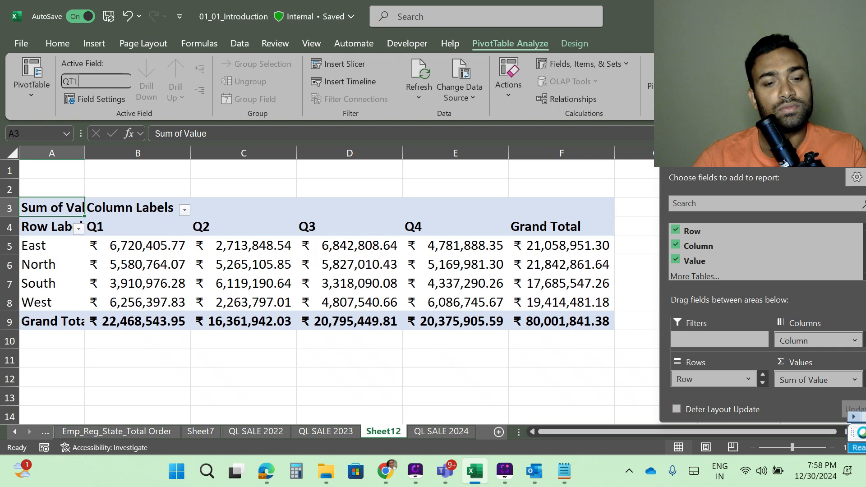
text(_)
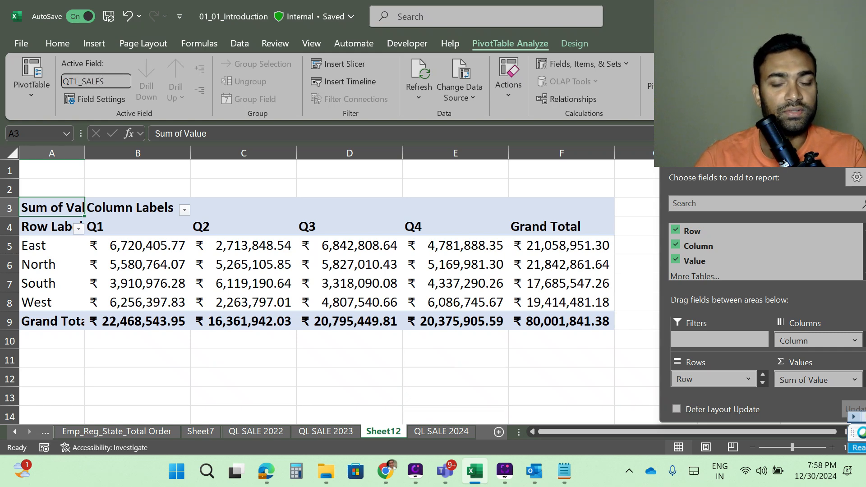
text(SALES)
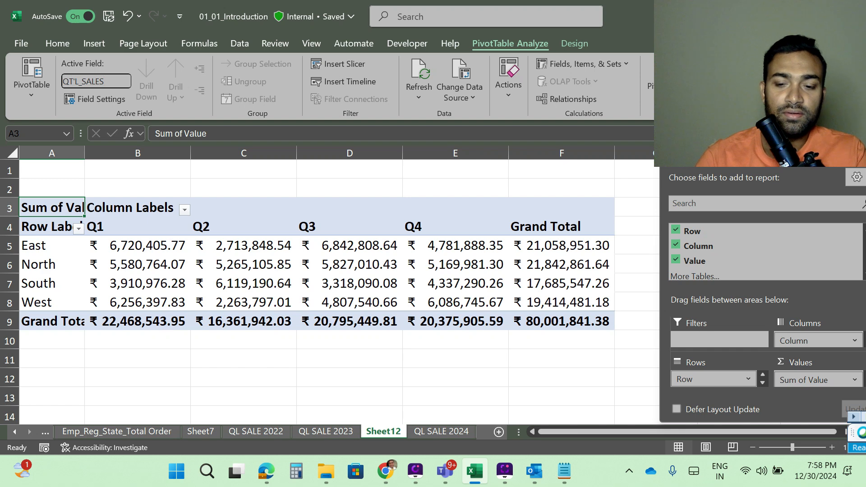
text(_RE)
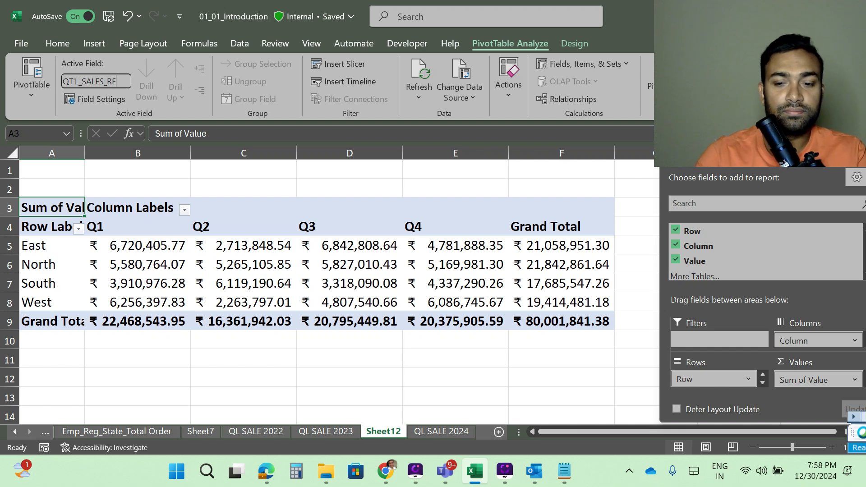
text(PO)
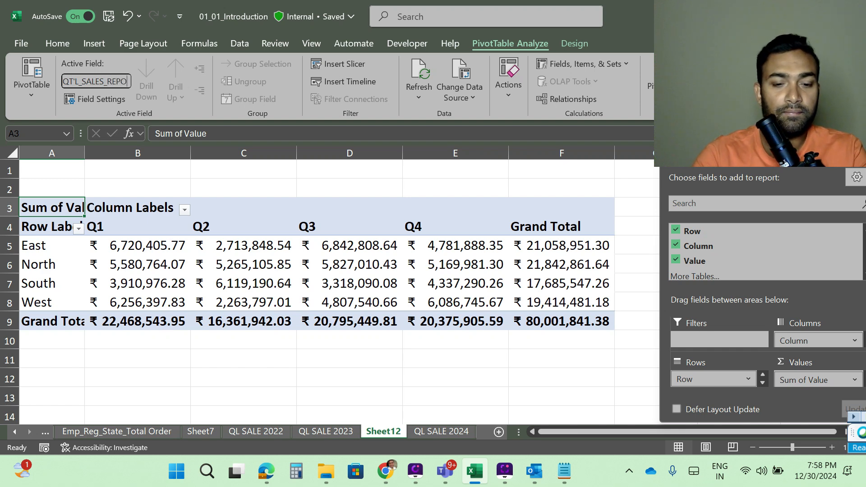
text(RT)
key(Return)
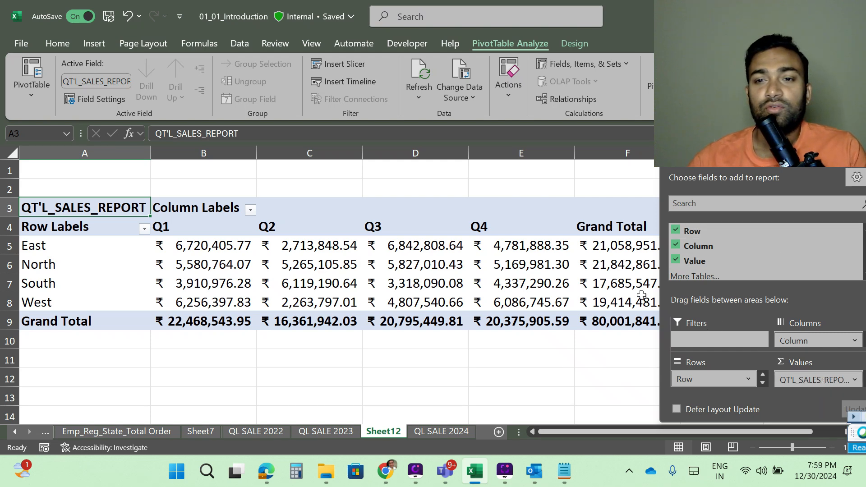
- Move the PivotTable Fields pane clear of the table and reduce the values in B5:F9 to zero decimal places
drag(731, 155, 770, 161)
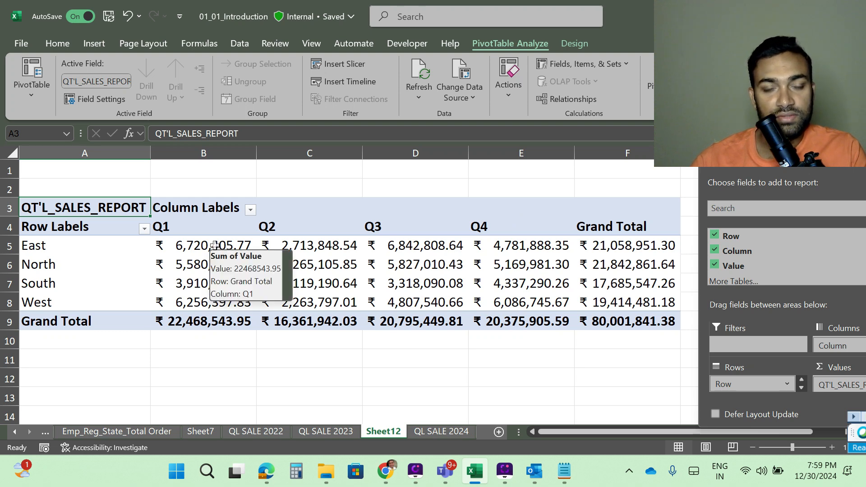
drag(236, 253, 608, 318)
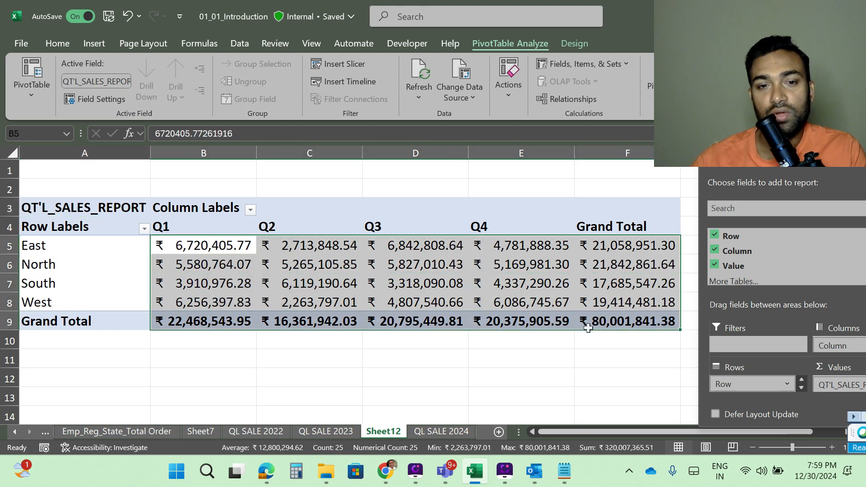
click(57, 44)
click(356, 100)
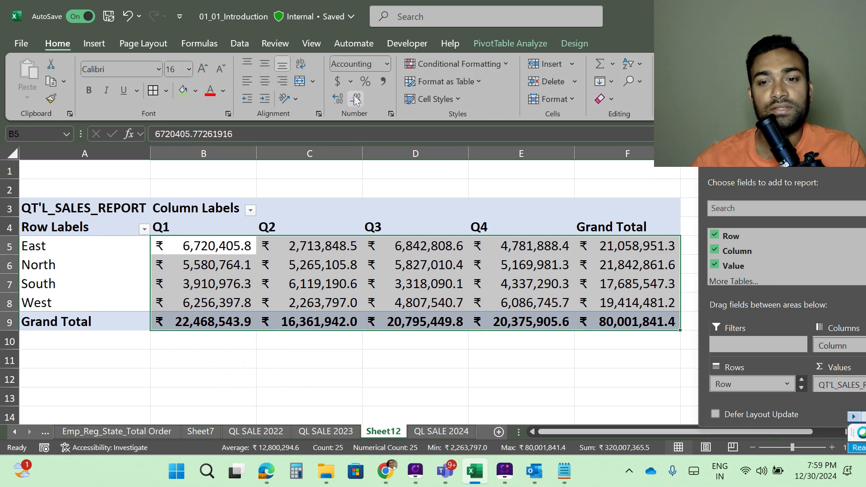
click(356, 100)
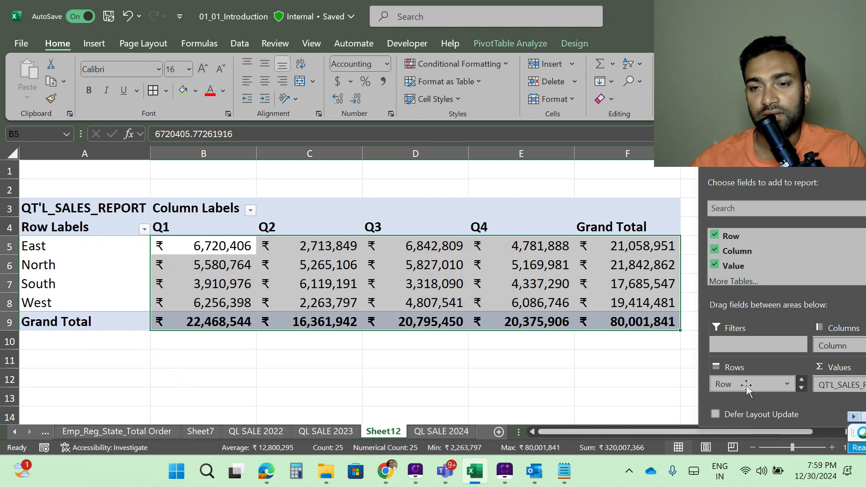
- Remove the Row field from the PivotTable's Rows area and add it back
drag(747, 386, 741, 246)
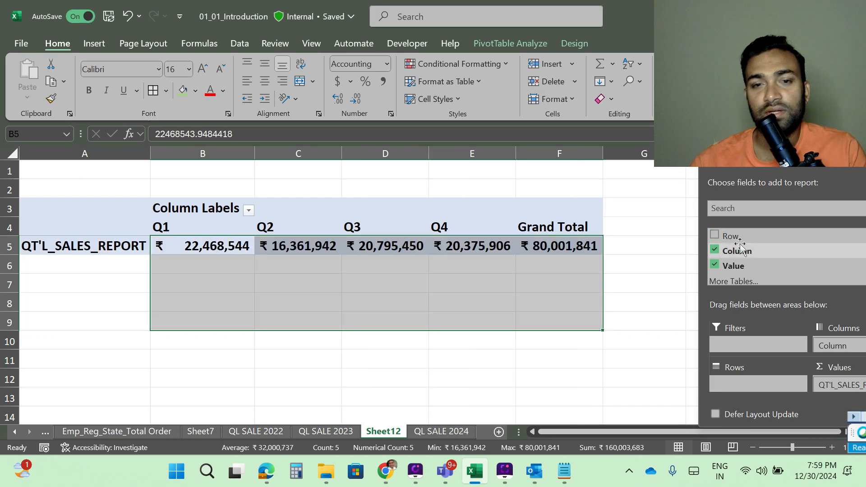
drag(646, 432, 607, 432)
click(714, 235)
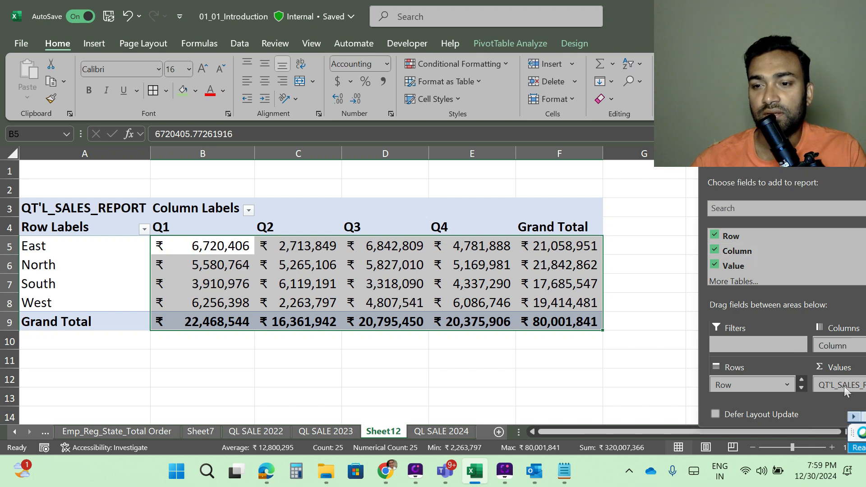
- Remove the Value field from the PivotTable and add it back to the Values area as a sum
click(758, 264)
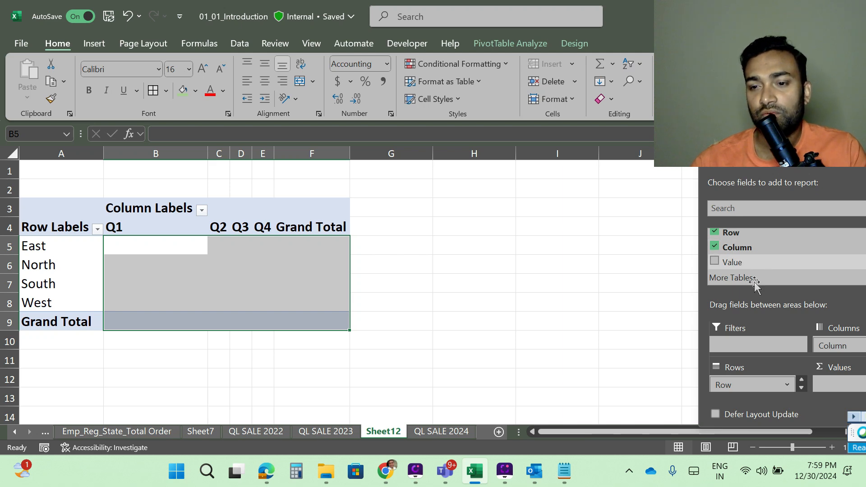
drag(755, 283, 835, 383)
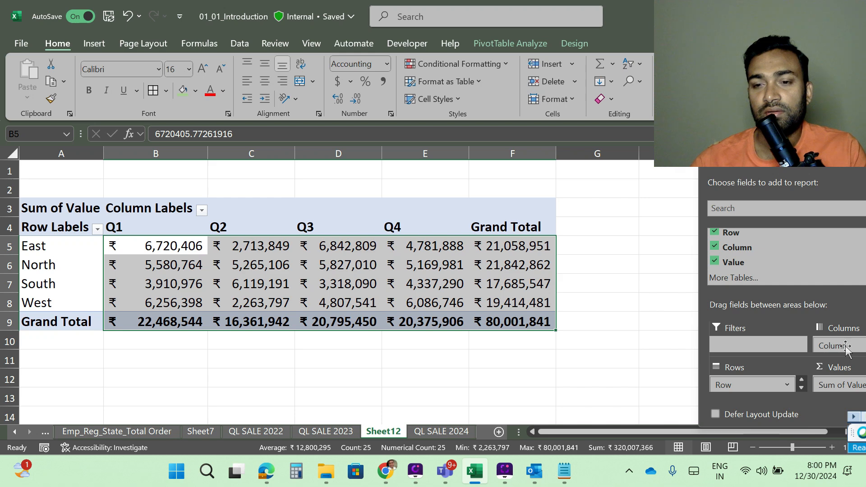
- Remove the Column field from the PivotTable so that it summarises sales by region only
drag(846, 348, 770, 254)
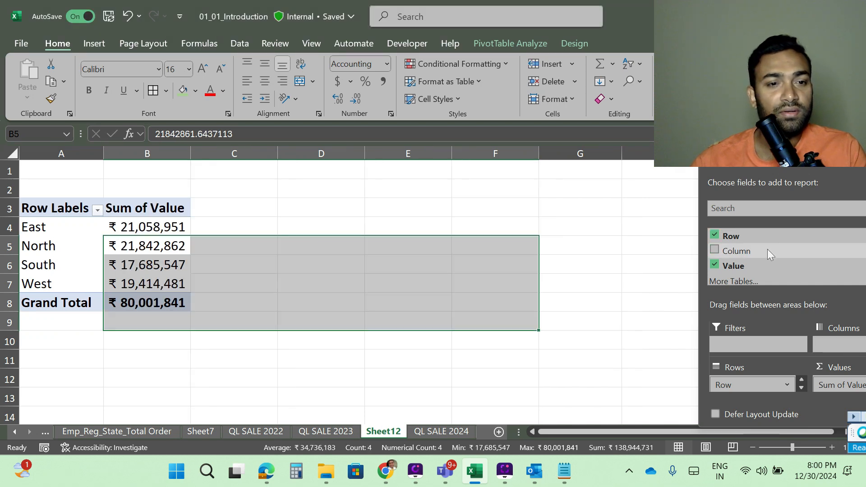
mouse_move(152, 248)
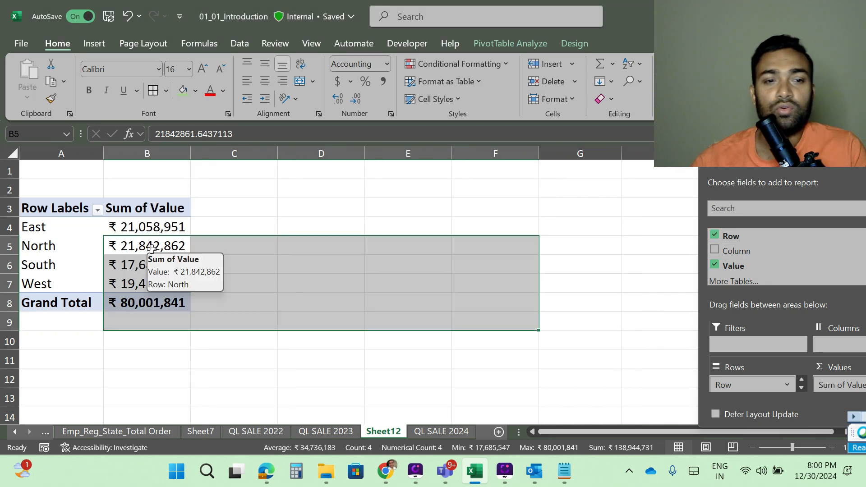
click(146, 209)
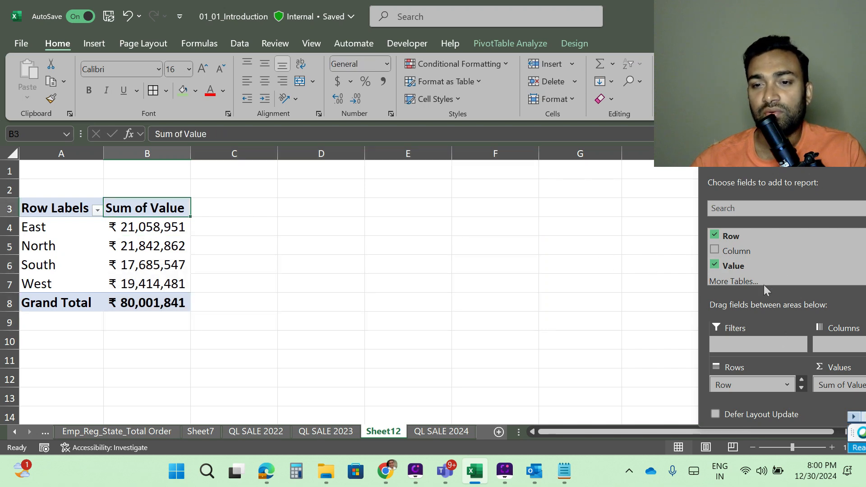
- Add the Column field back beneath the regions in Rows and move it to the Columns area
click(715, 251)
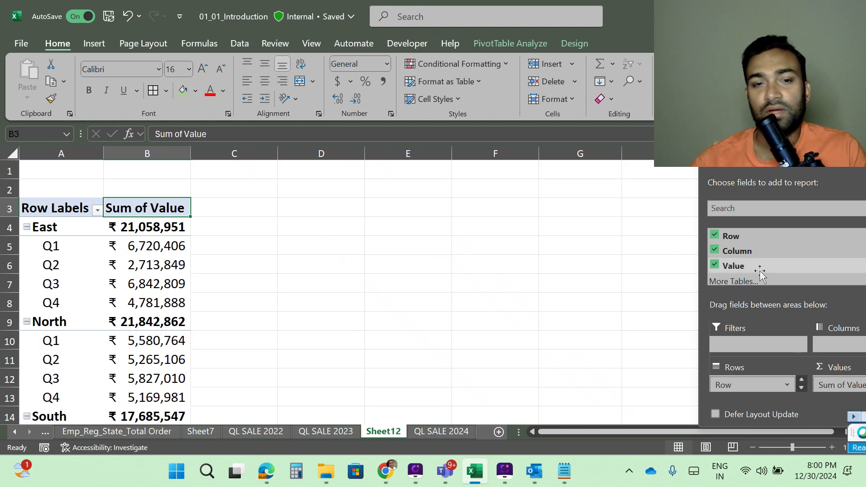
click(801, 386)
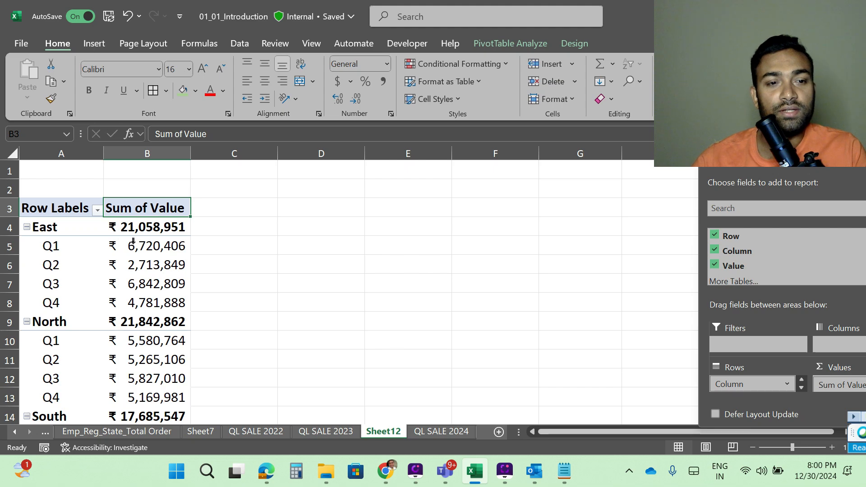
scroll(82, 326, down, 8)
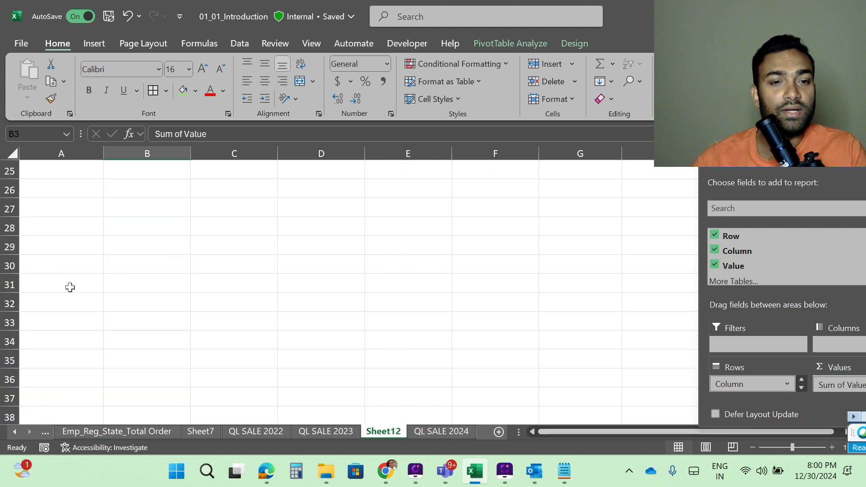
scroll(68, 286, up, 8)
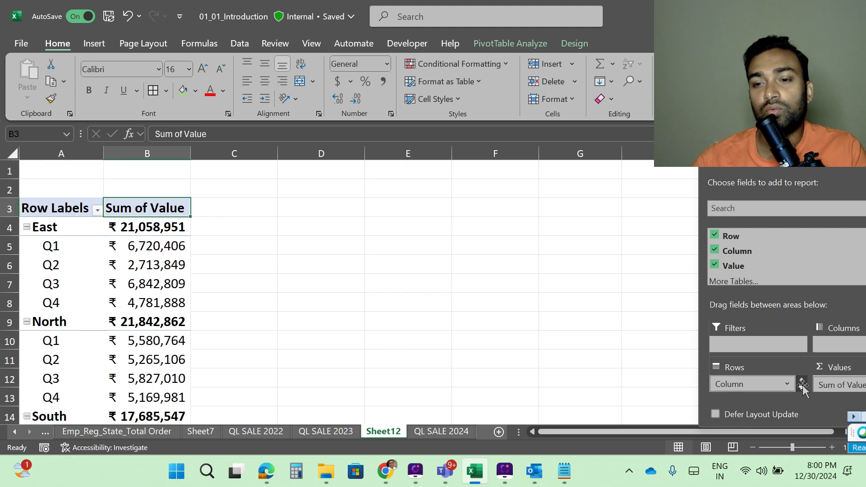
drag(749, 385, 831, 345)
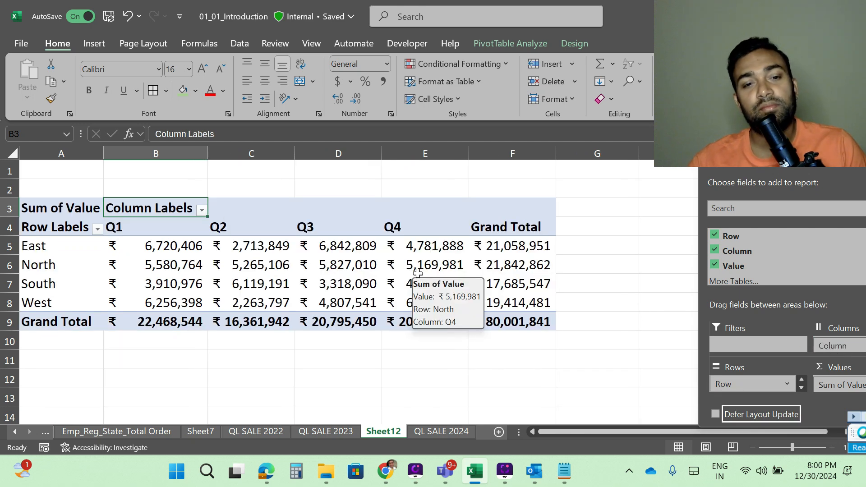
- Apply the PivotTable style with the solid orange header to the sales report
mouse_move(196, 277)
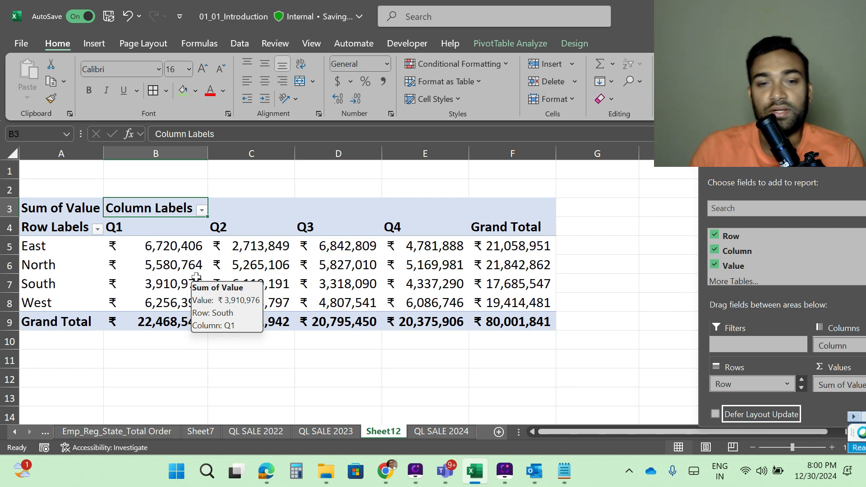
click(256, 247)
click(574, 43)
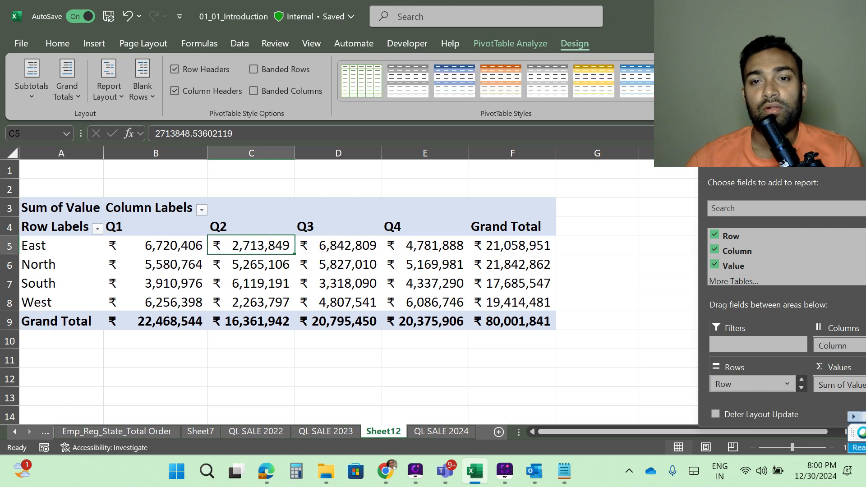
click(500, 77)
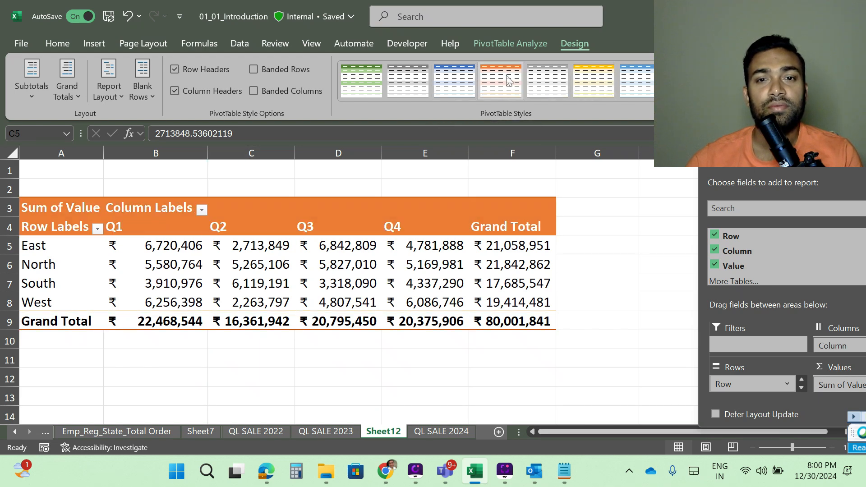
click(376, 357)
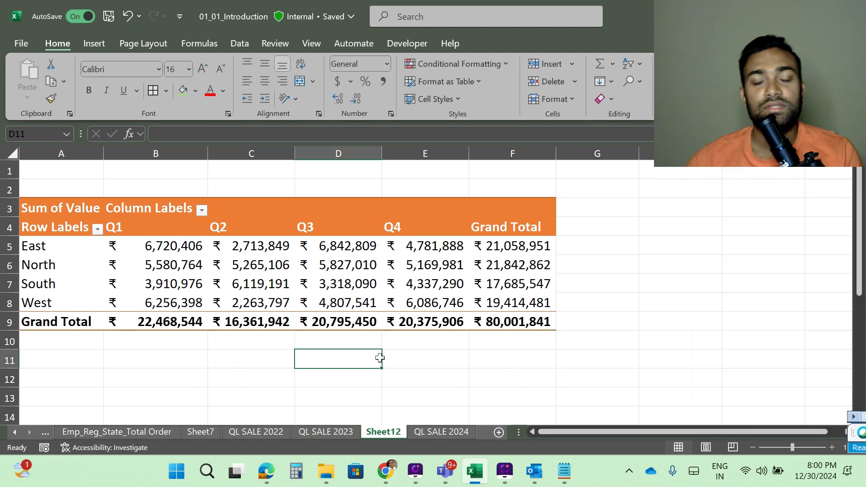
mouse_move(406, 289)
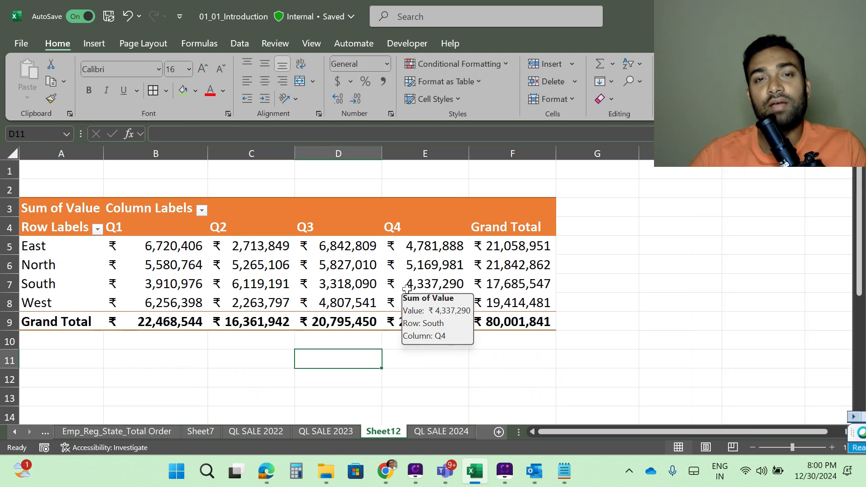